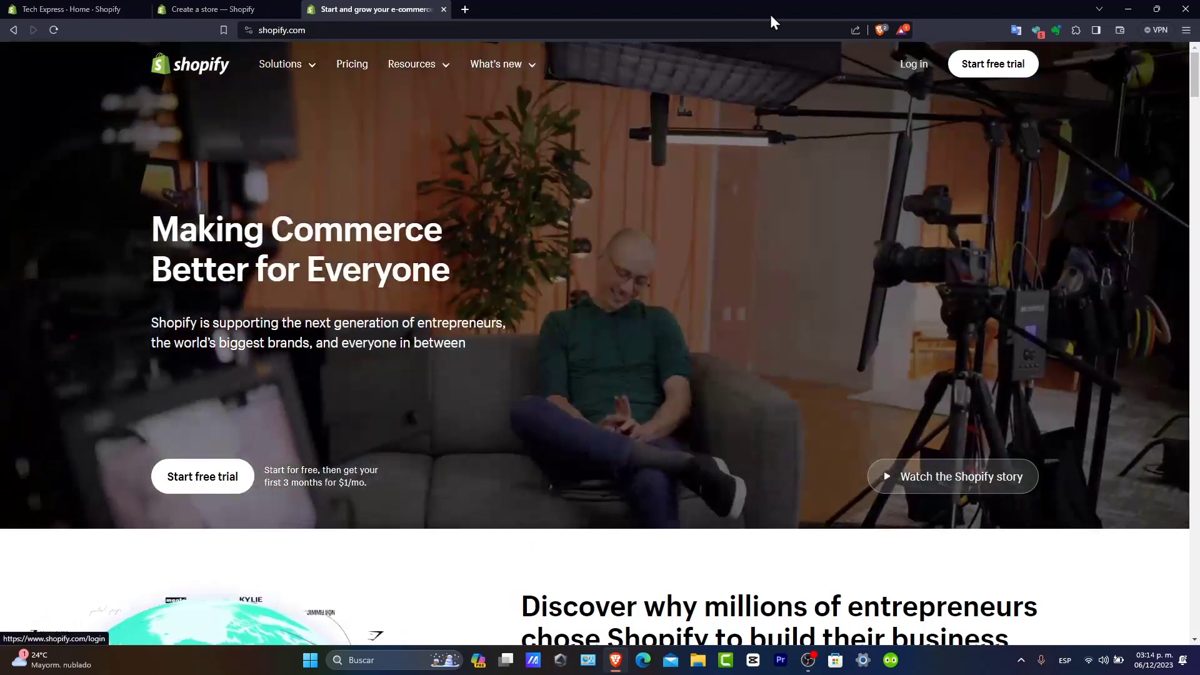
Create the new store with the "I'm just starting" option, skip the remaining questions, and confirm Mexico as the business location.
{"action": "left_click", "coordinate": [228, 9]}
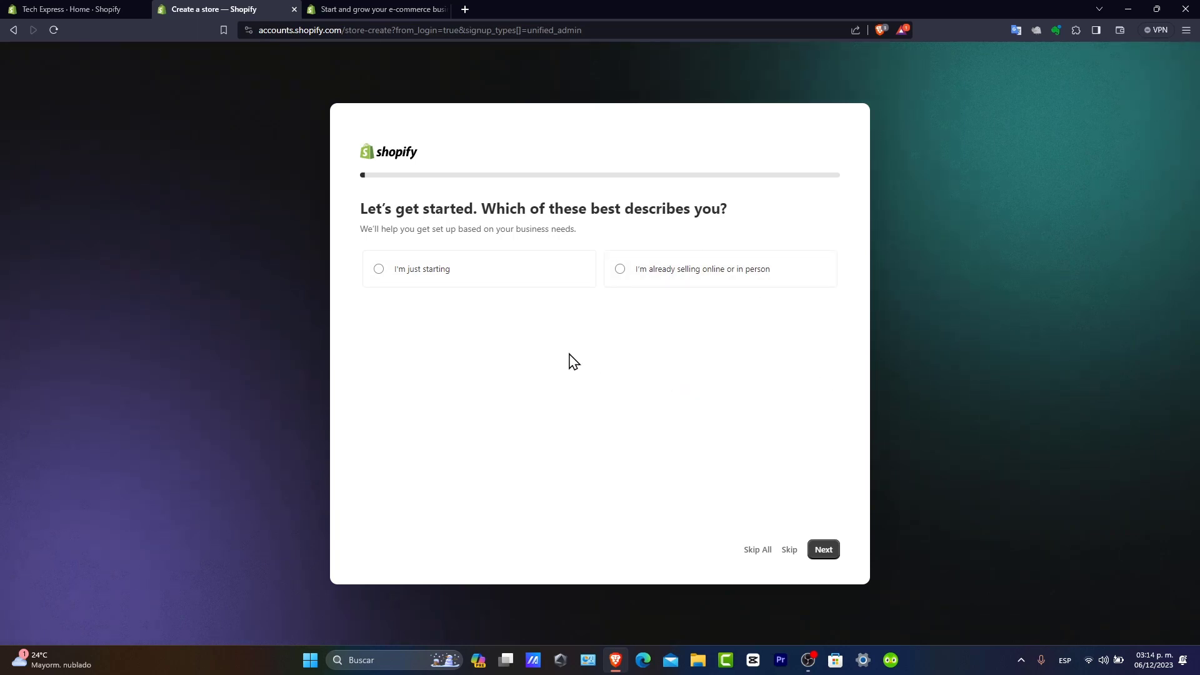
{"action": "left_click", "coordinate": [493, 273]}
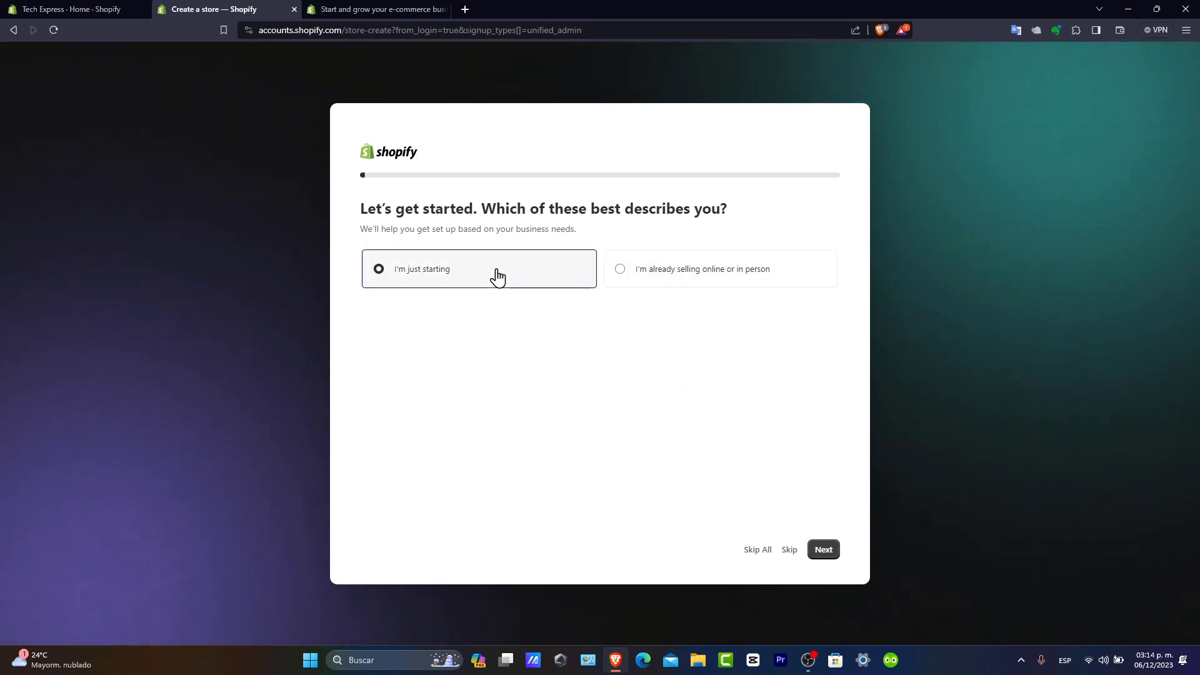
{"action": "left_click", "coordinate": [753, 551]}
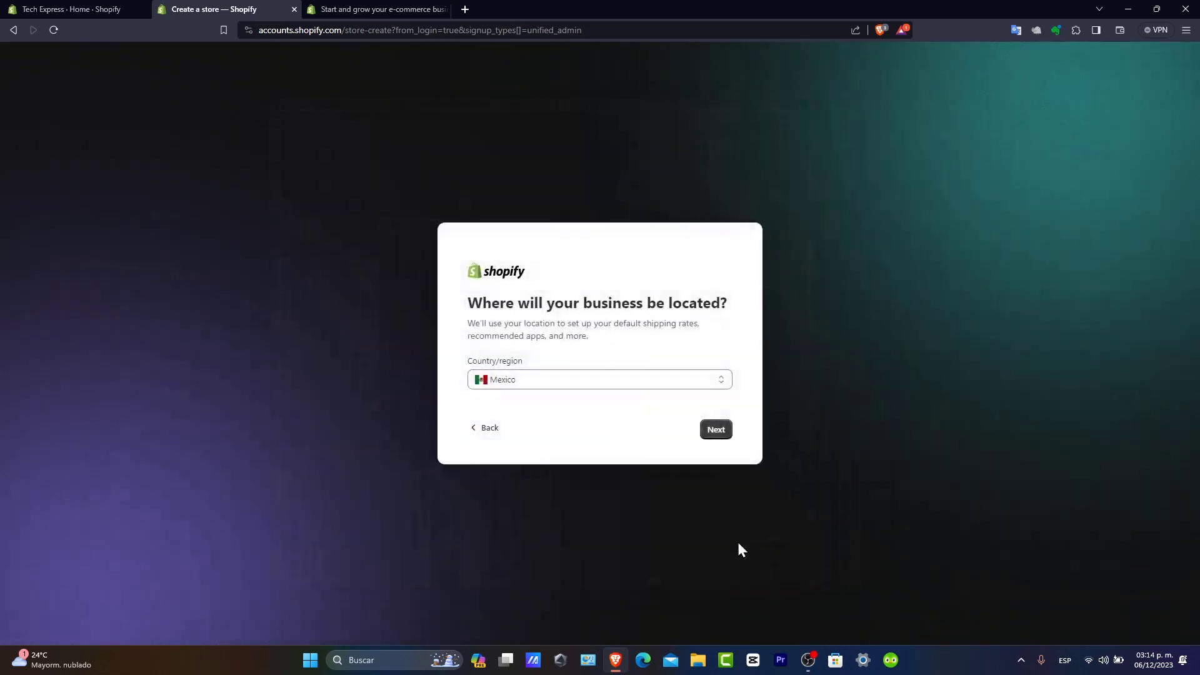
{"action": "left_click", "coordinate": [729, 438]}
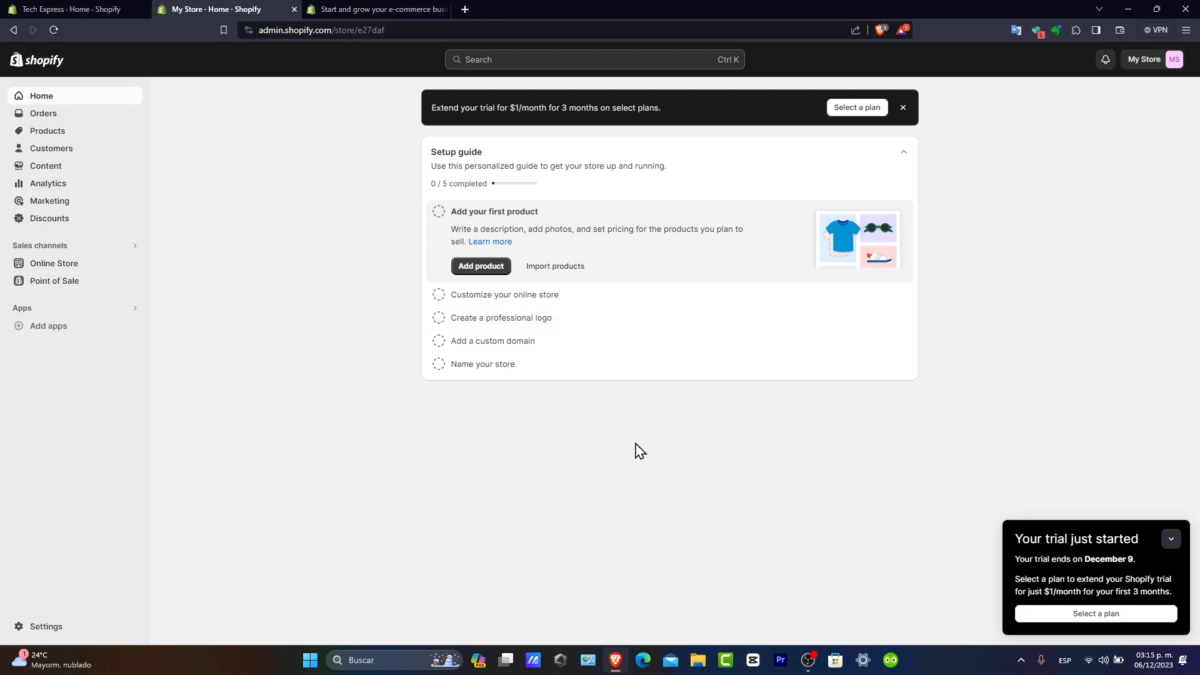
Add the popular free theme Sense to the online store's theme library.
{"action": "left_click", "coordinate": [102, 264]}
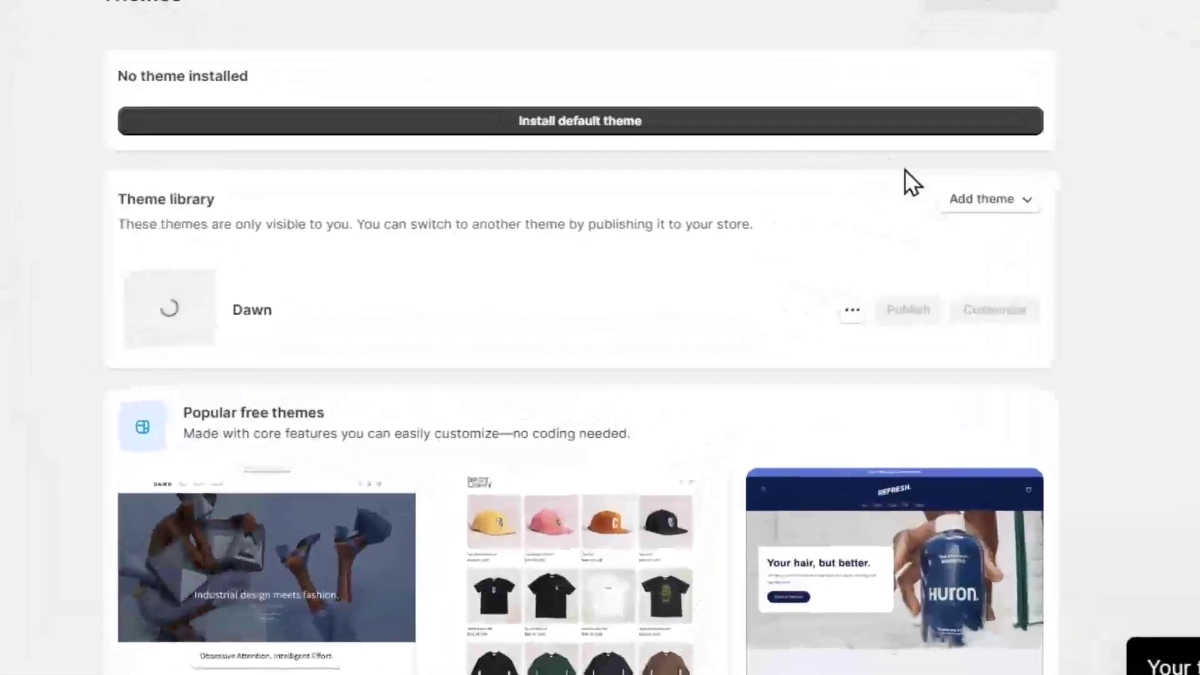
{"action": "scroll", "coordinate": [886, 218], "scroll_direction": "down", "scroll_amount": 5}
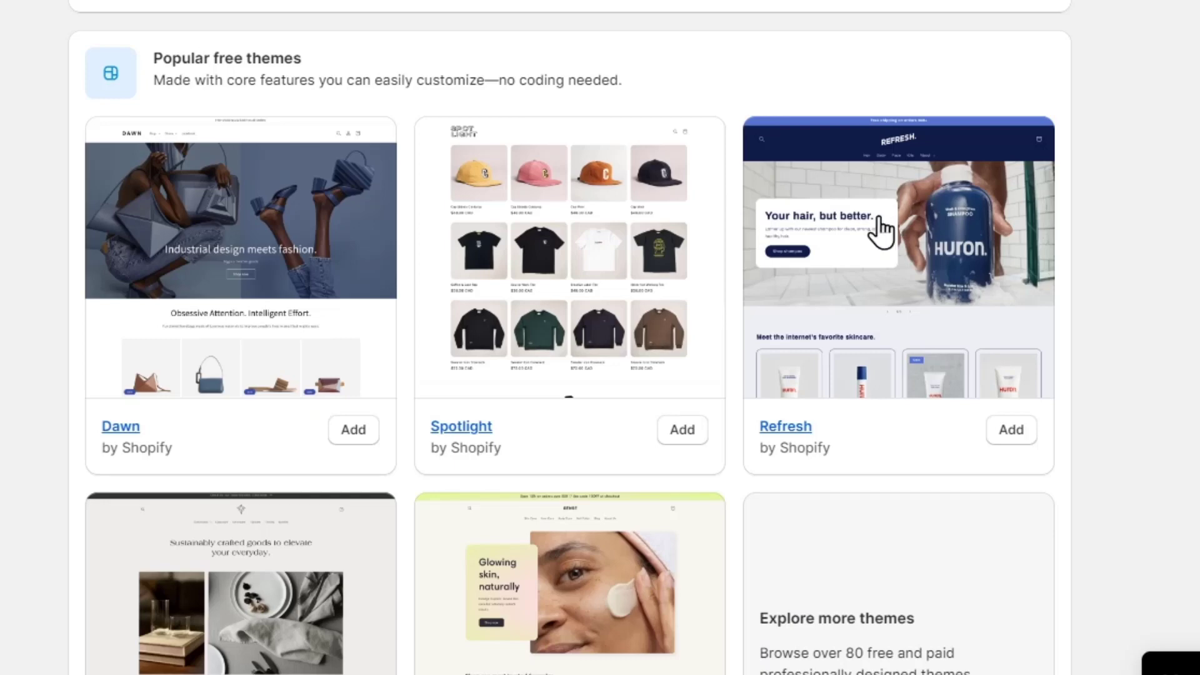
{"action": "scroll", "coordinate": [772, 260], "scroll_direction": "down", "scroll_amount": 1}
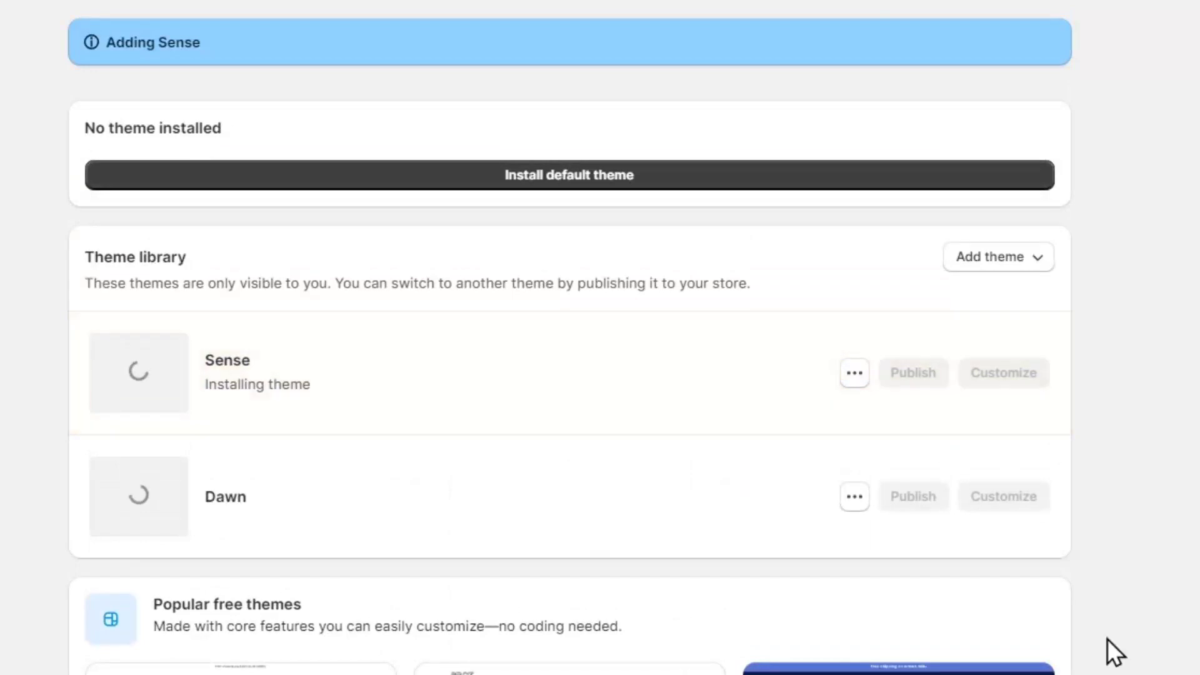
{"action": "scroll", "coordinate": [992, 611], "scroll_direction": "down", "scroll_amount": 5}
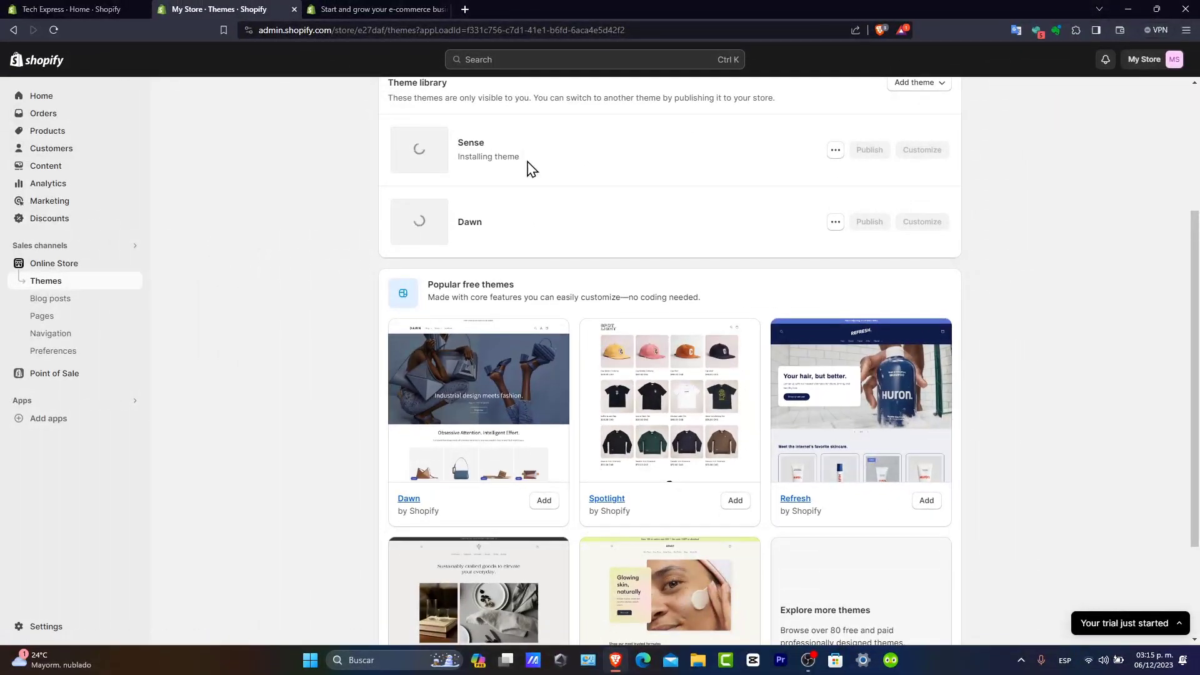
{"action": "left_click_drag", "start_coordinate": [528, 166], "coordinate": [447, 177]}
{"action": "scroll", "coordinate": [597, 181], "scroll_direction": "up", "scroll_amount": 3}
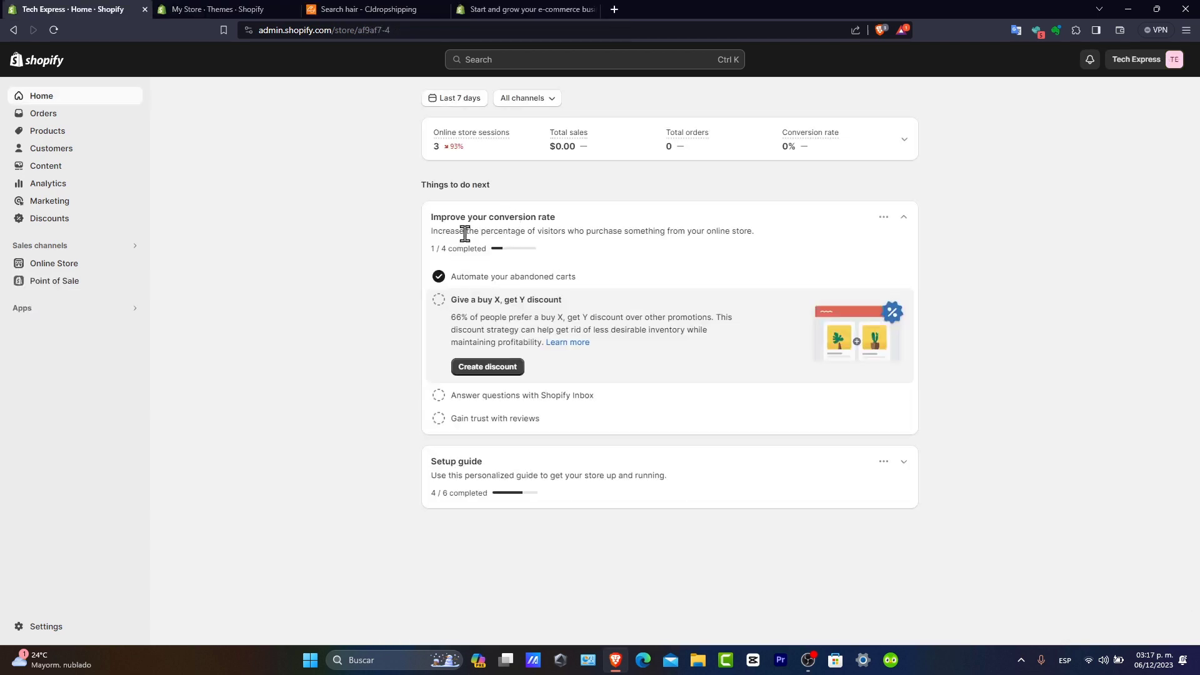
Examine the blank product form in My Store down to the search engine listing and return to the product list.
{"action": "left_click", "coordinate": [225, 8]}
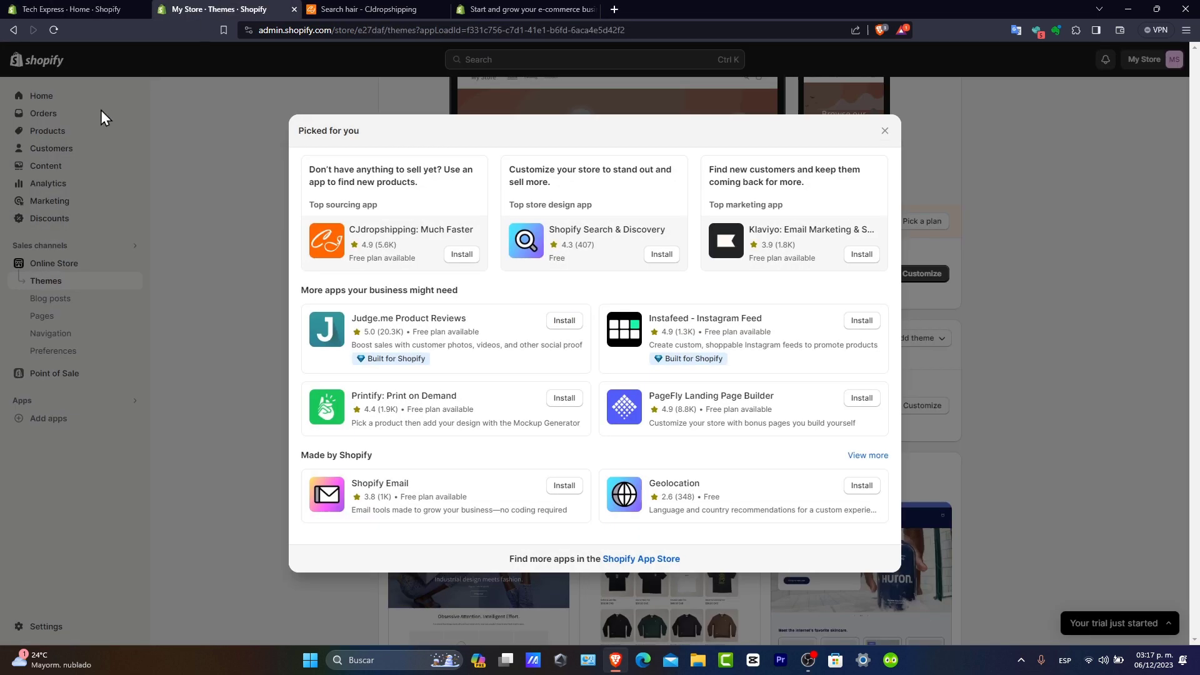
{"action": "left_click", "coordinate": [67, 124]}
{"action": "left_click", "coordinate": [60, 131]}
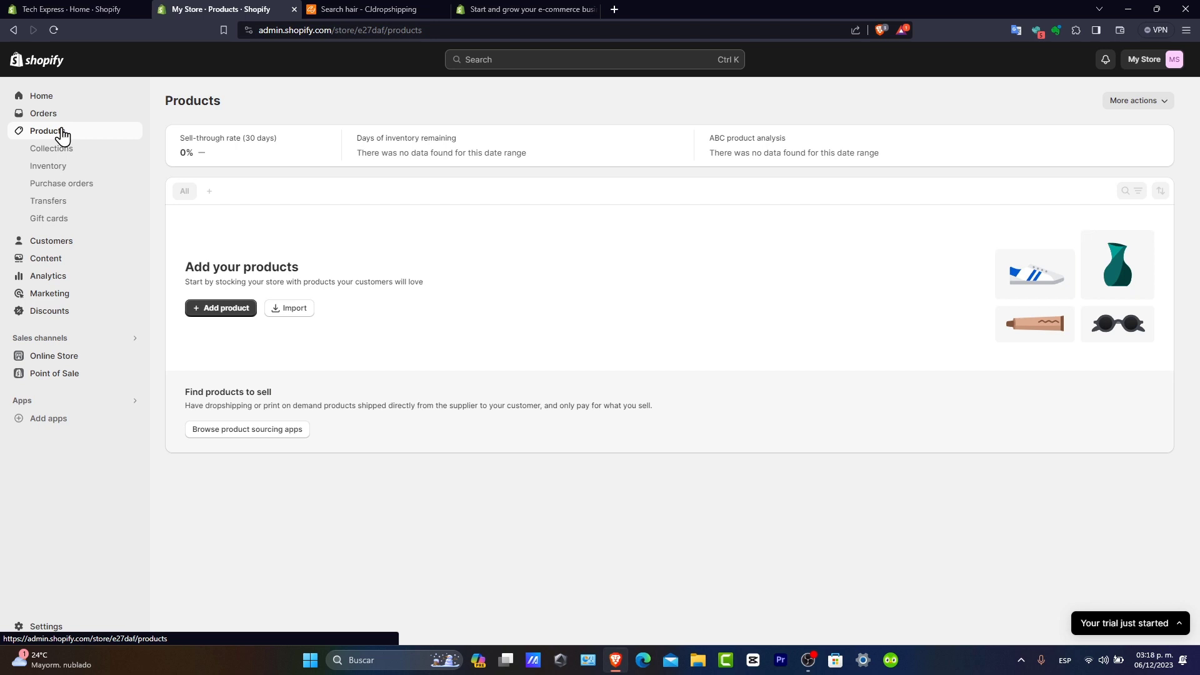
{"action": "left_click", "coordinate": [250, 311]}
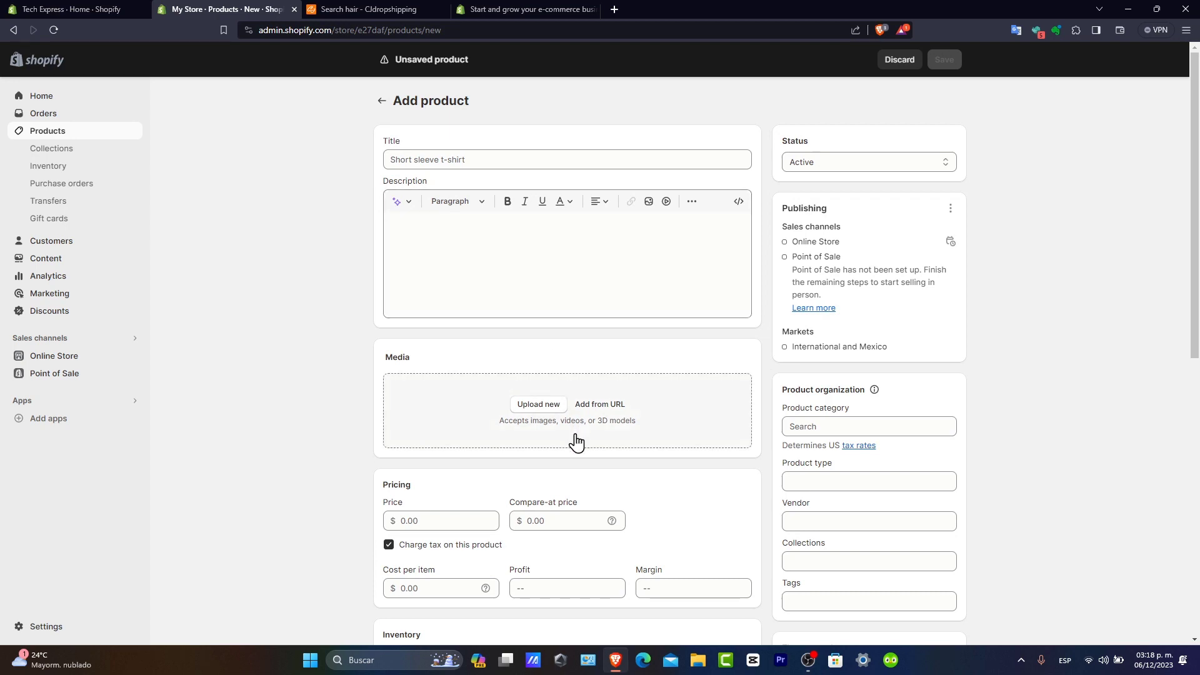
{"action": "scroll", "coordinate": [576, 443], "scroll_direction": "down", "scroll_amount": 8}
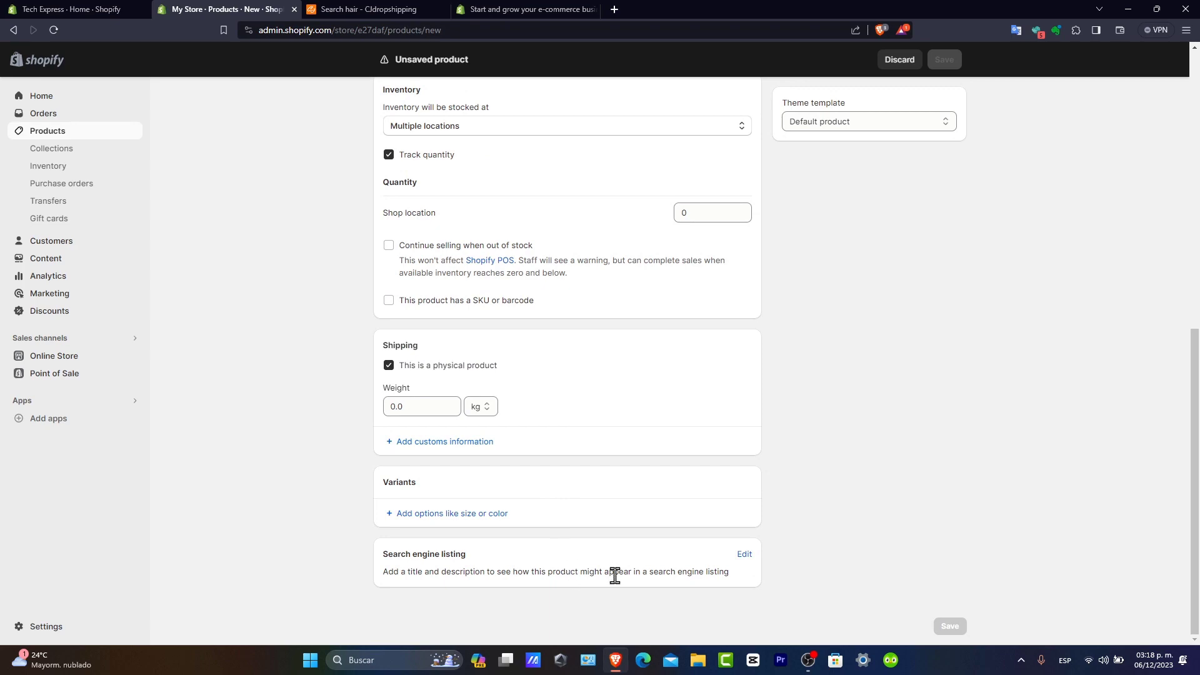
{"action": "left_click_drag", "start_coordinate": [468, 554], "coordinate": [395, 558]}
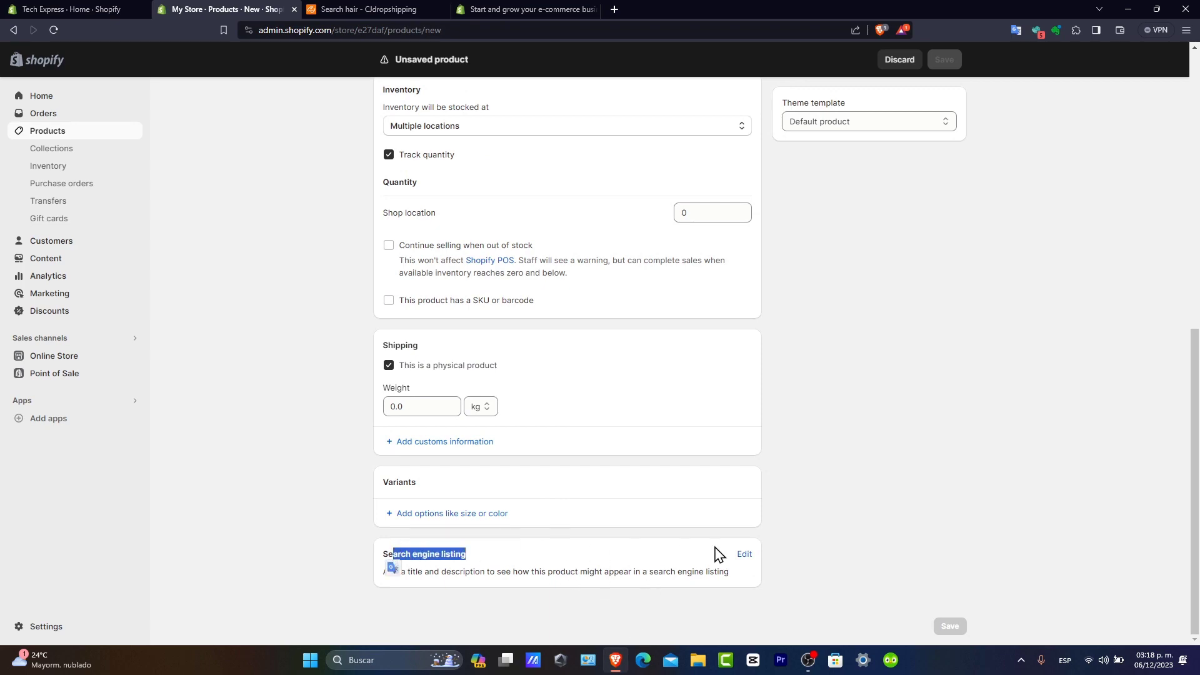
{"action": "scroll", "coordinate": [805, 576], "scroll_direction": "up", "scroll_amount": 10}
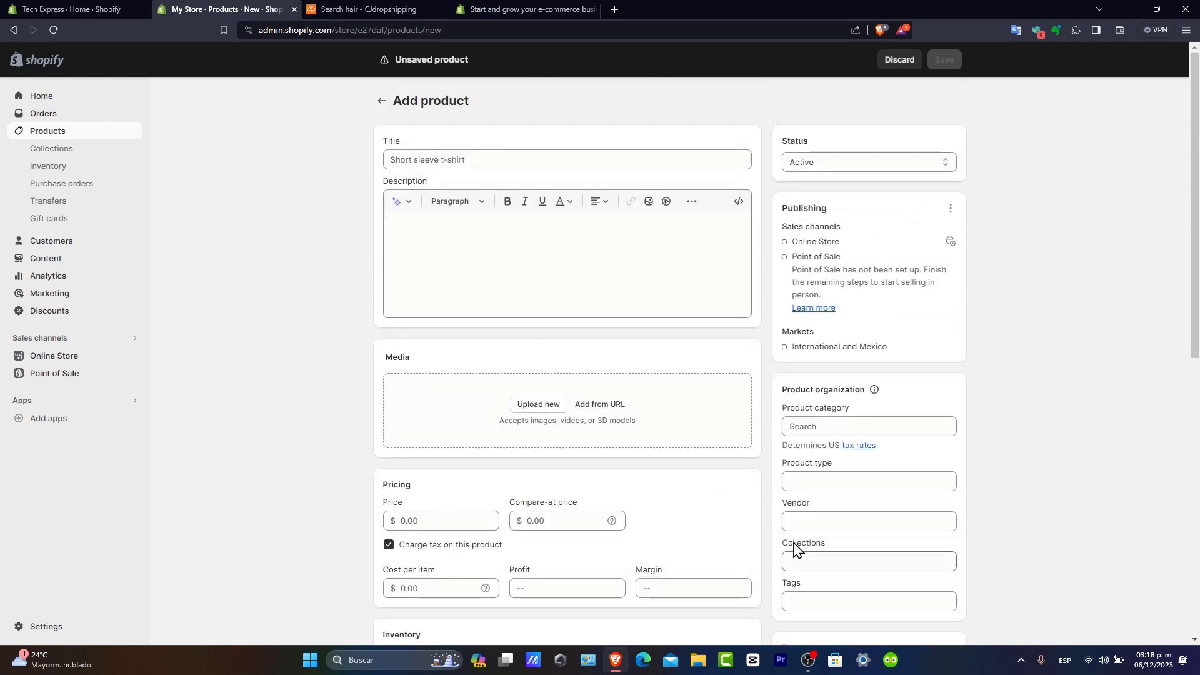
{"action": "left_click", "coordinate": [382, 101]}
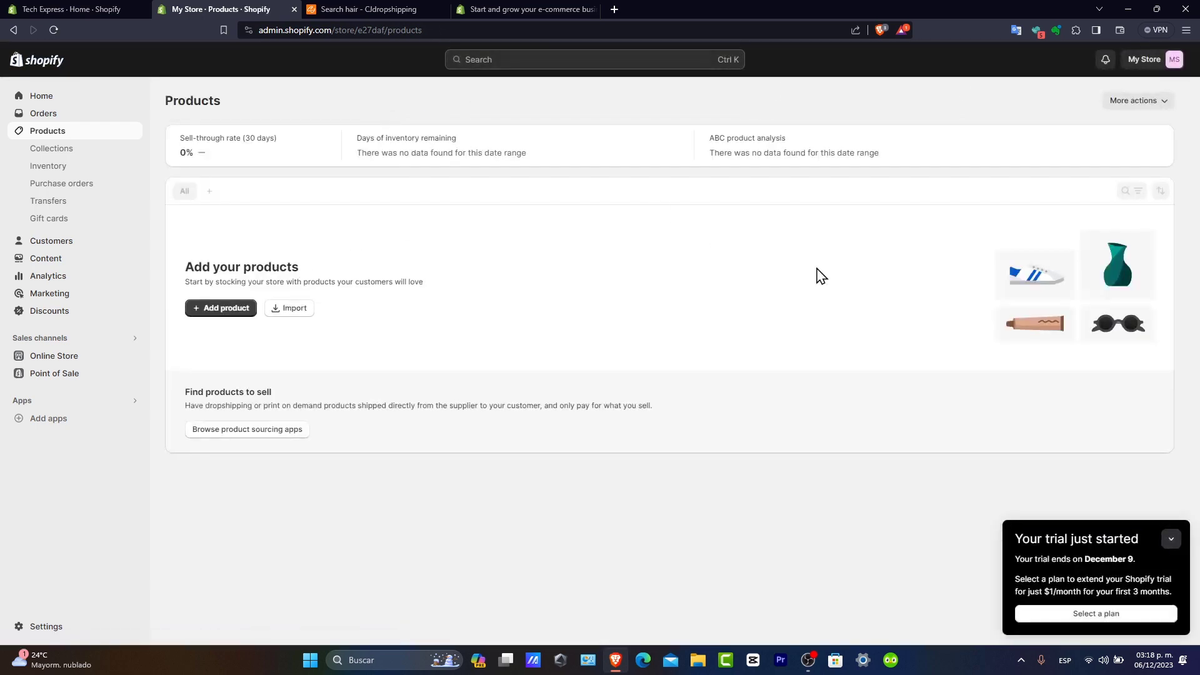
Switch to the CJdropshipping search for hair products.
{"action": "left_click", "coordinate": [340, 9]}
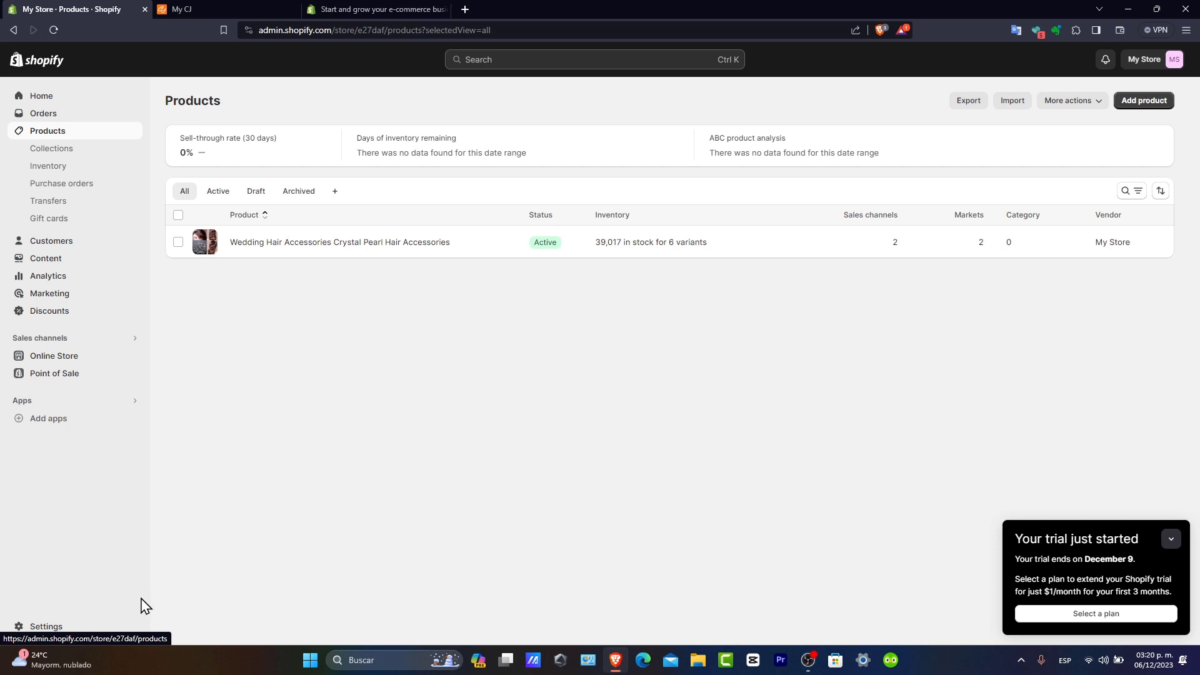
Examine the store's payment settings and the list of third-party payment providers.
{"action": "left_click", "coordinate": [46, 627]}
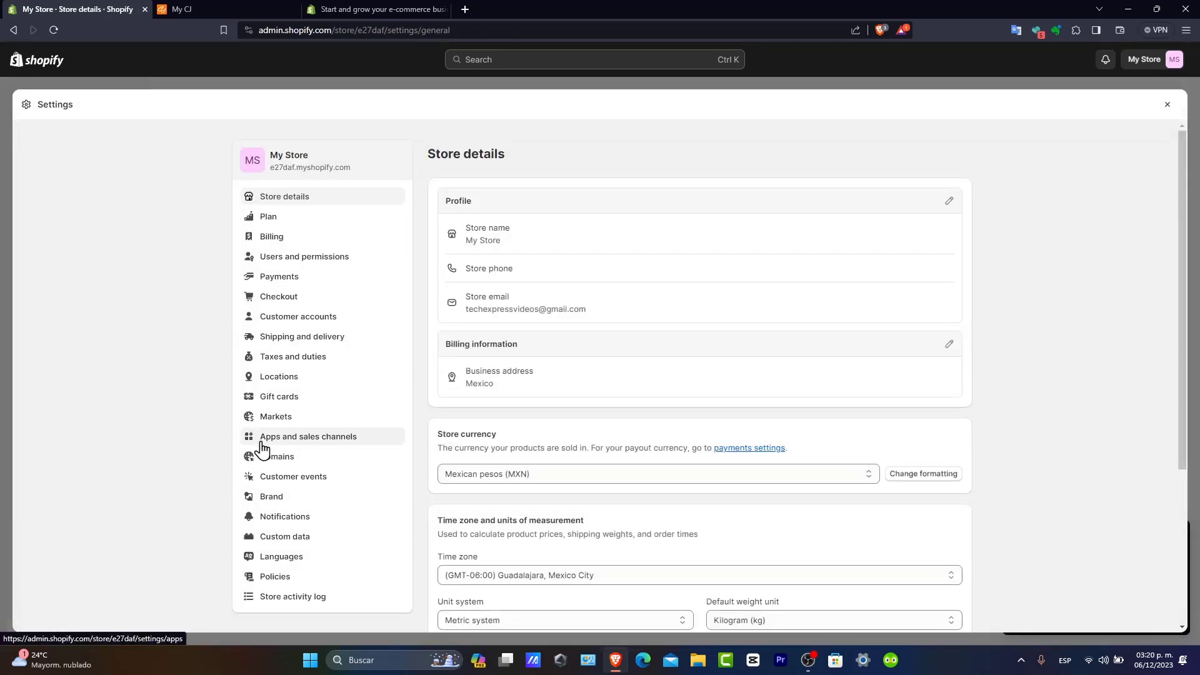
{"action": "double_click", "coordinate": [322, 296]}
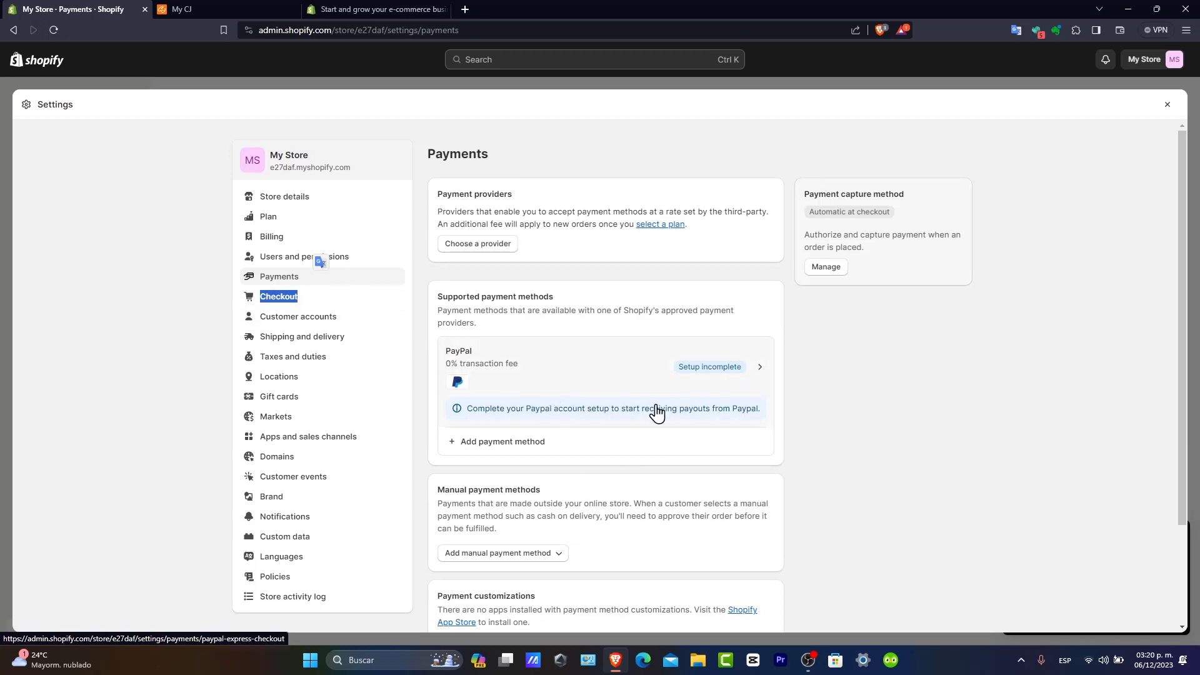
{"action": "scroll", "coordinate": [638, 425], "scroll_direction": "down", "scroll_amount": 3}
{"action": "scroll", "coordinate": [550, 313], "scroll_direction": "up", "scroll_amount": 3}
{"action": "left_click", "coordinate": [509, 245]}
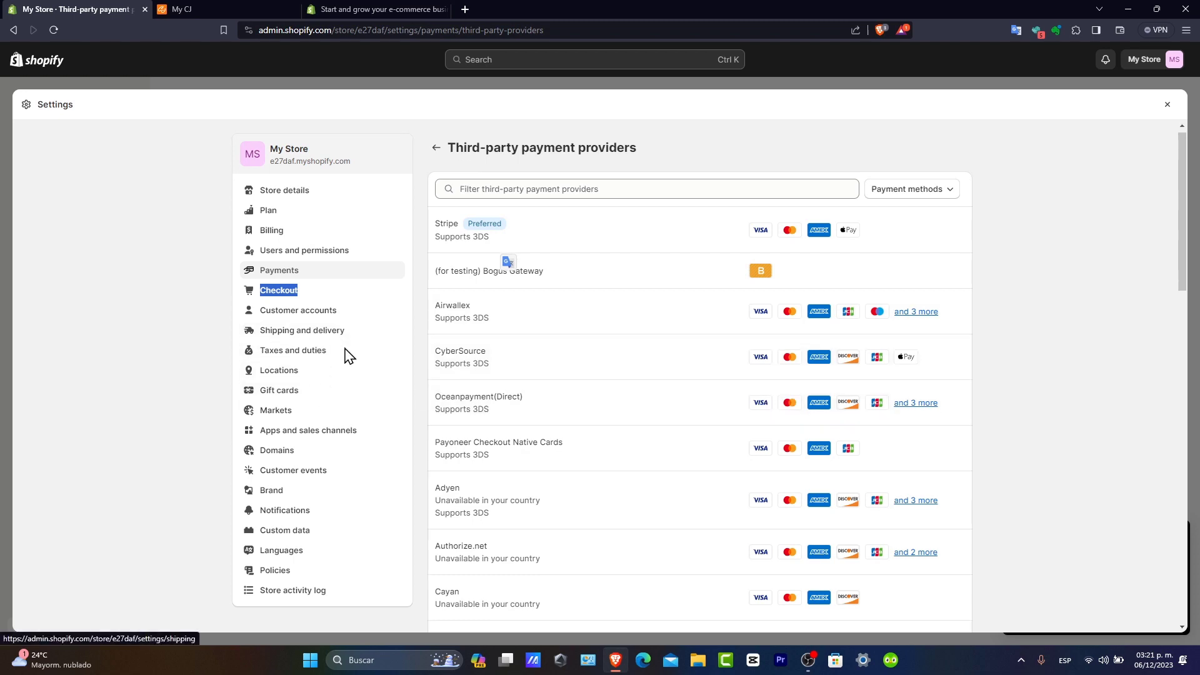
{"action": "scroll", "coordinate": [369, 363], "scroll_direction": "down", "scroll_amount": 4}
{"action": "scroll", "coordinate": [378, 368], "scroll_direction": "up", "scroll_amount": 4}
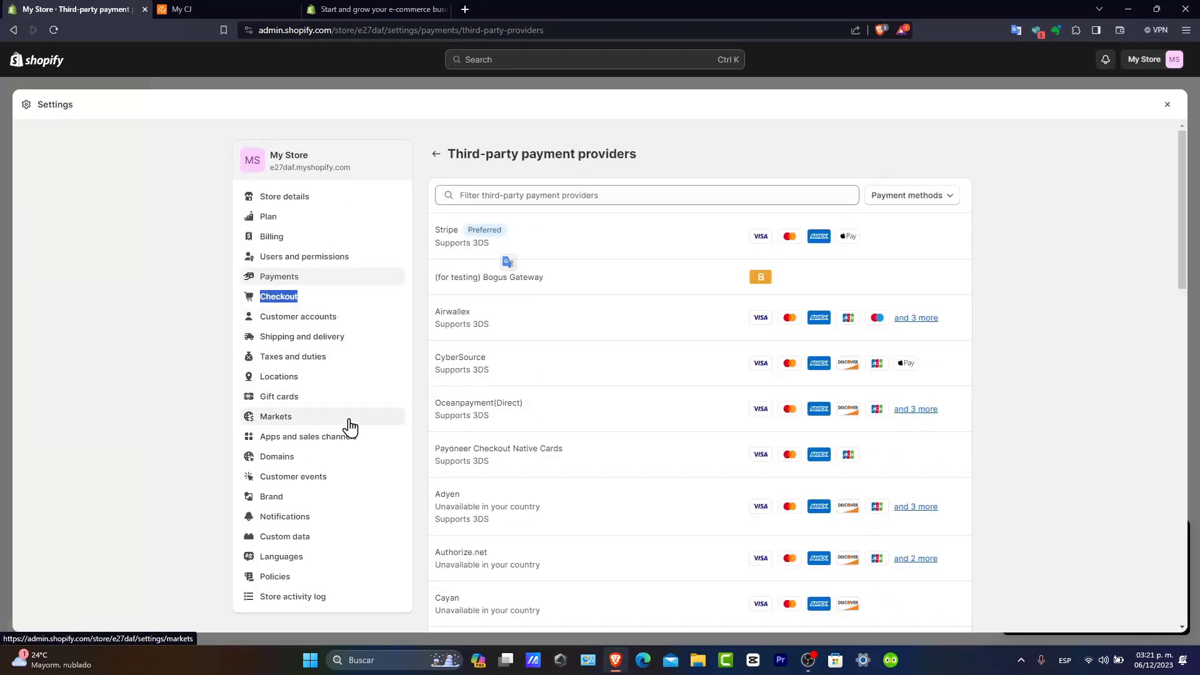
Create the written return and refund policy from its template in the store's policy settings.
{"action": "left_click", "coordinate": [303, 578]}
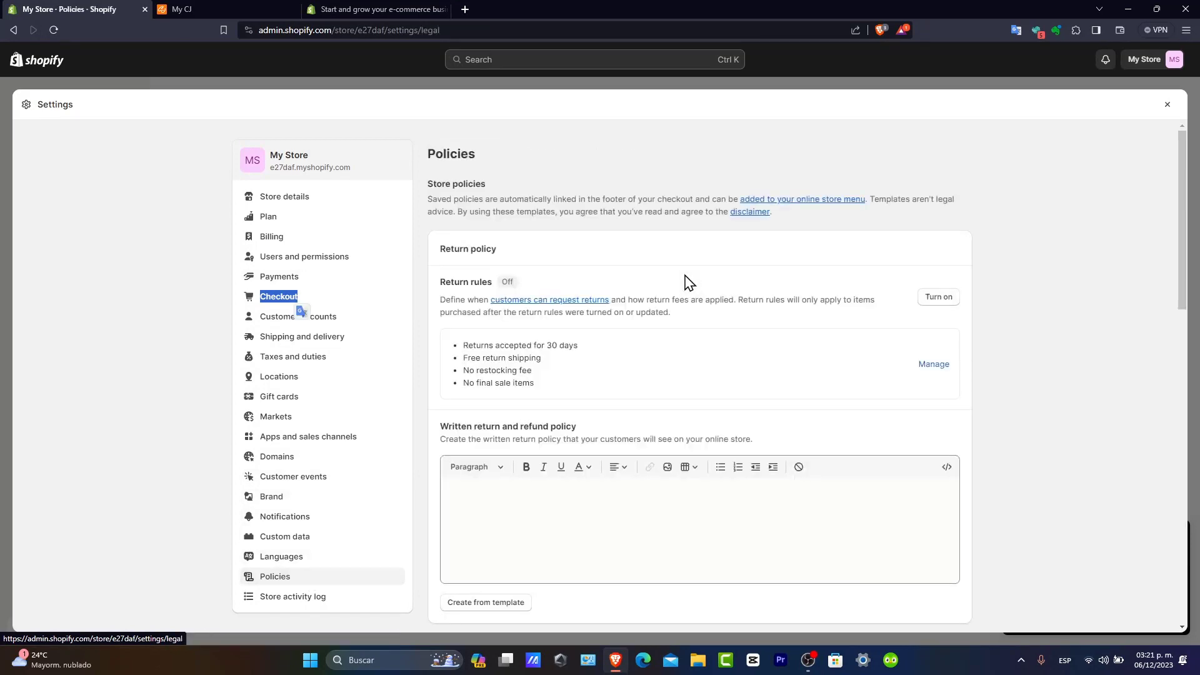
{"action": "scroll", "coordinate": [1013, 337], "scroll_direction": "down", "scroll_amount": 3}
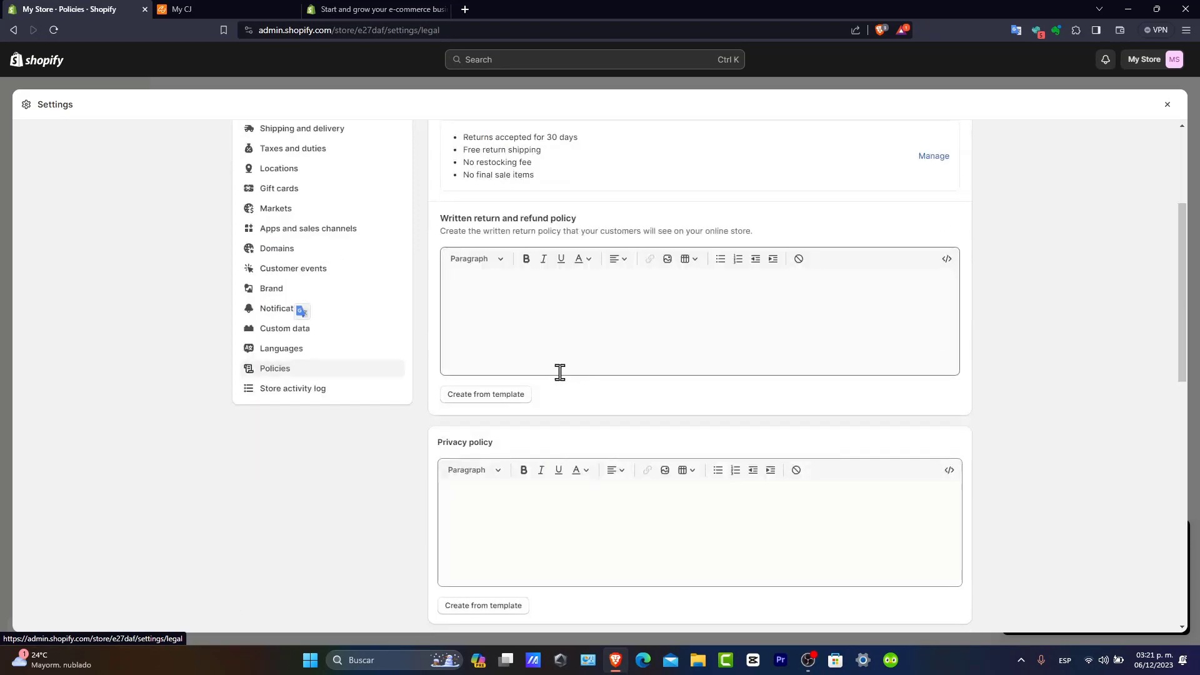
{"action": "left_click", "coordinate": [505, 396]}
Create the privacy policy and the terms of service from their templates.
{"action": "scroll", "coordinate": [812, 466], "scroll_direction": "down", "scroll_amount": 10}
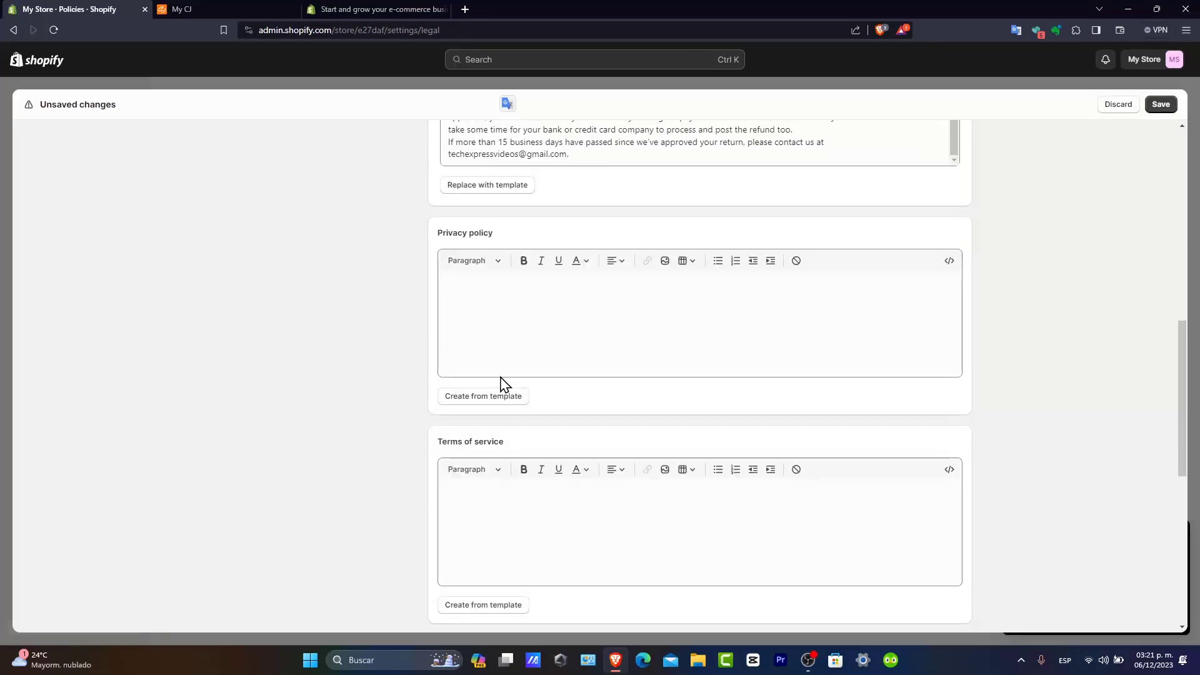
{"action": "left_click", "coordinate": [498, 397]}
{"action": "scroll", "coordinate": [872, 382], "scroll_direction": "down", "scroll_amount": 3}
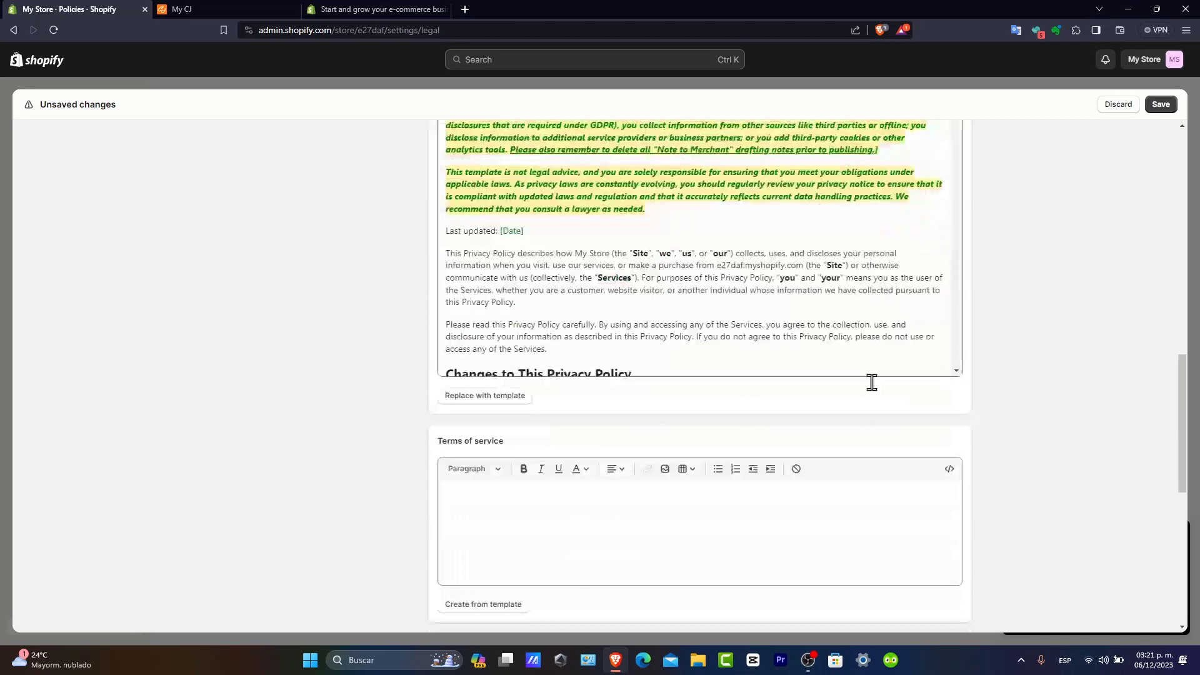
{"action": "left_click", "coordinate": [485, 604]}
Create the contact information policy from its template, then save the store policies and close the settings.
{"action": "scroll", "coordinate": [1018, 507], "scroll_direction": "down", "scroll_amount": 8}
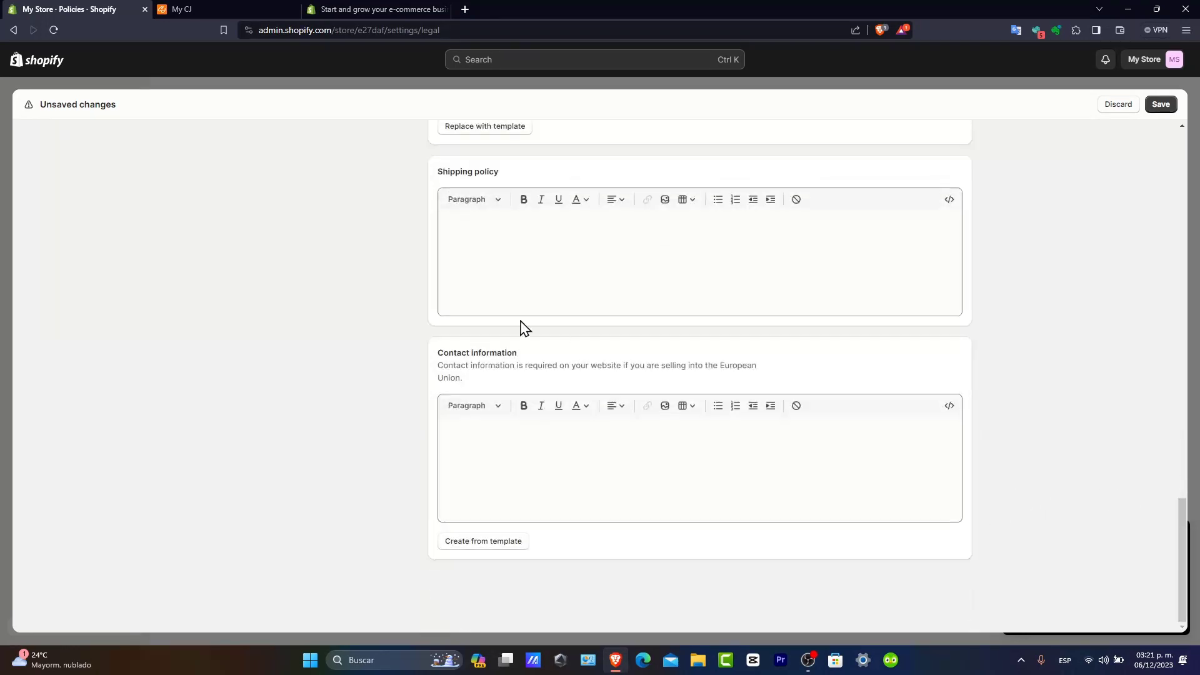
{"action": "left_click", "coordinate": [497, 547]}
{"action": "scroll", "coordinate": [598, 490], "scroll_direction": "up", "scroll_amount": 3}
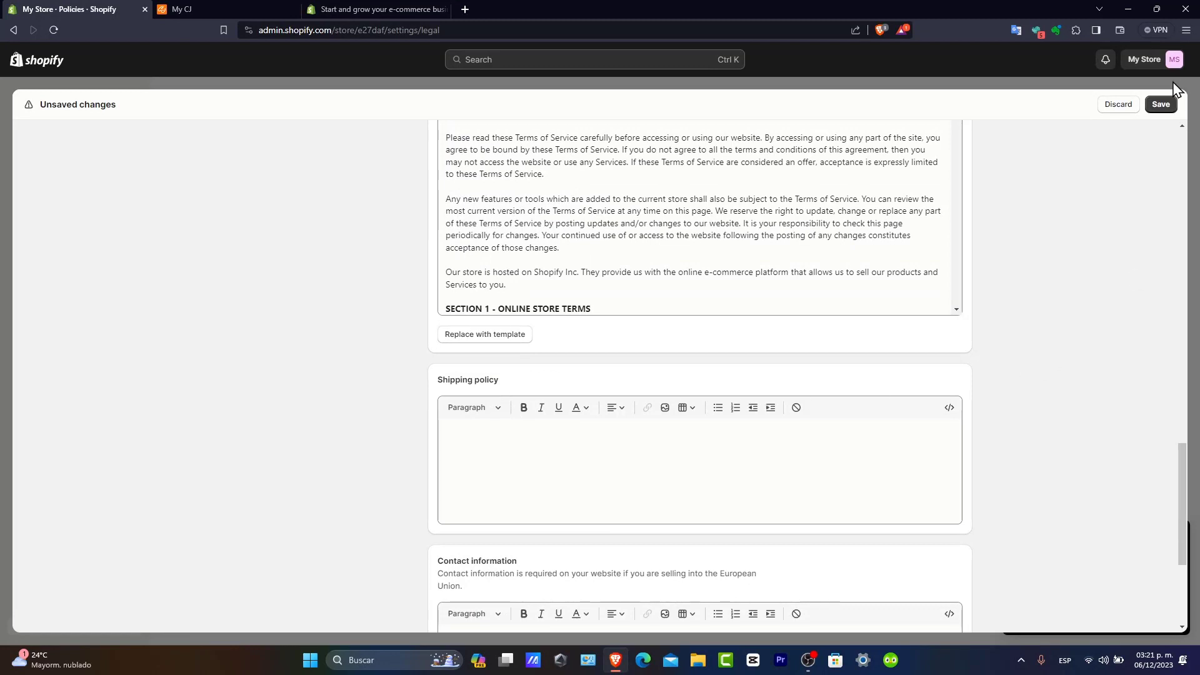
{"action": "left_click", "coordinate": [1163, 104]}
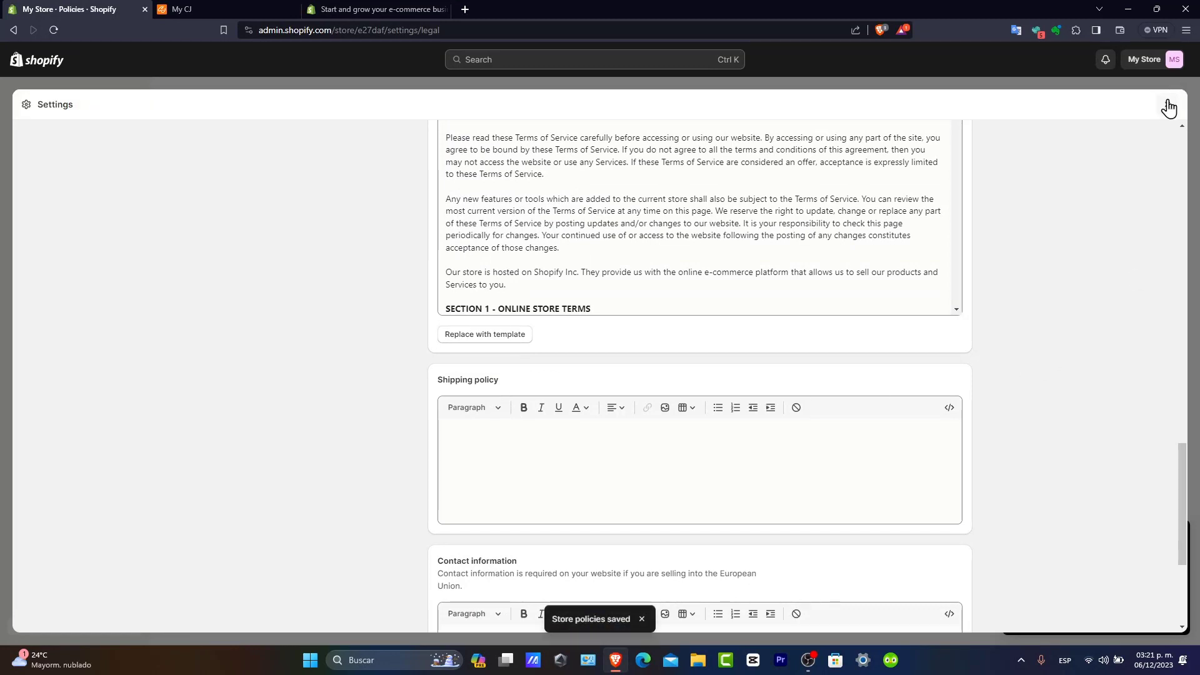
{"action": "left_click", "coordinate": [1167, 104]}
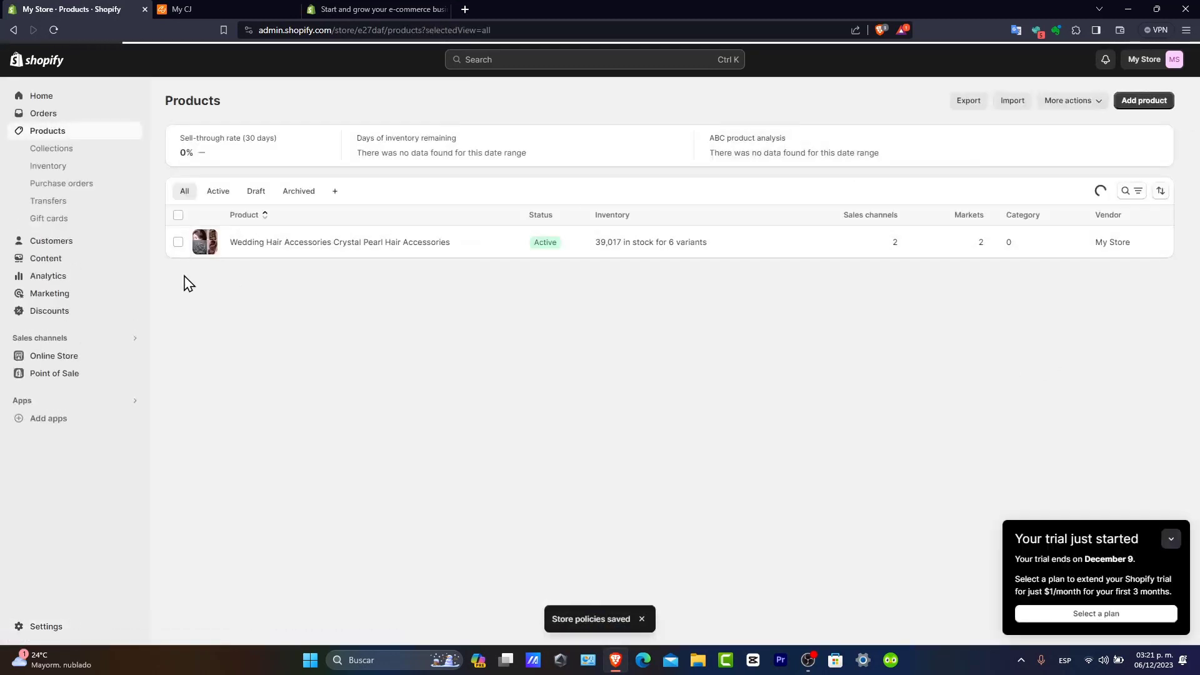
Open the Sense theme from the theme library for customization and review its home page down to the featured products.
{"action": "left_click", "coordinate": [77, 357]}
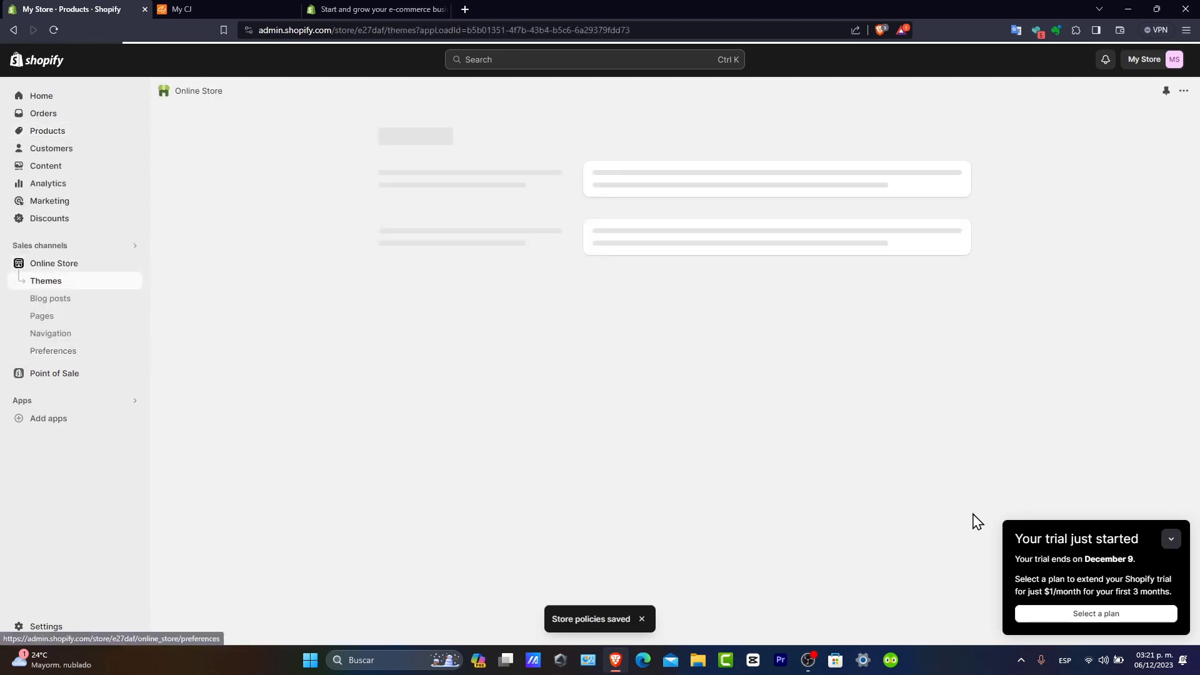
{"action": "left_click", "coordinate": [1171, 539]}
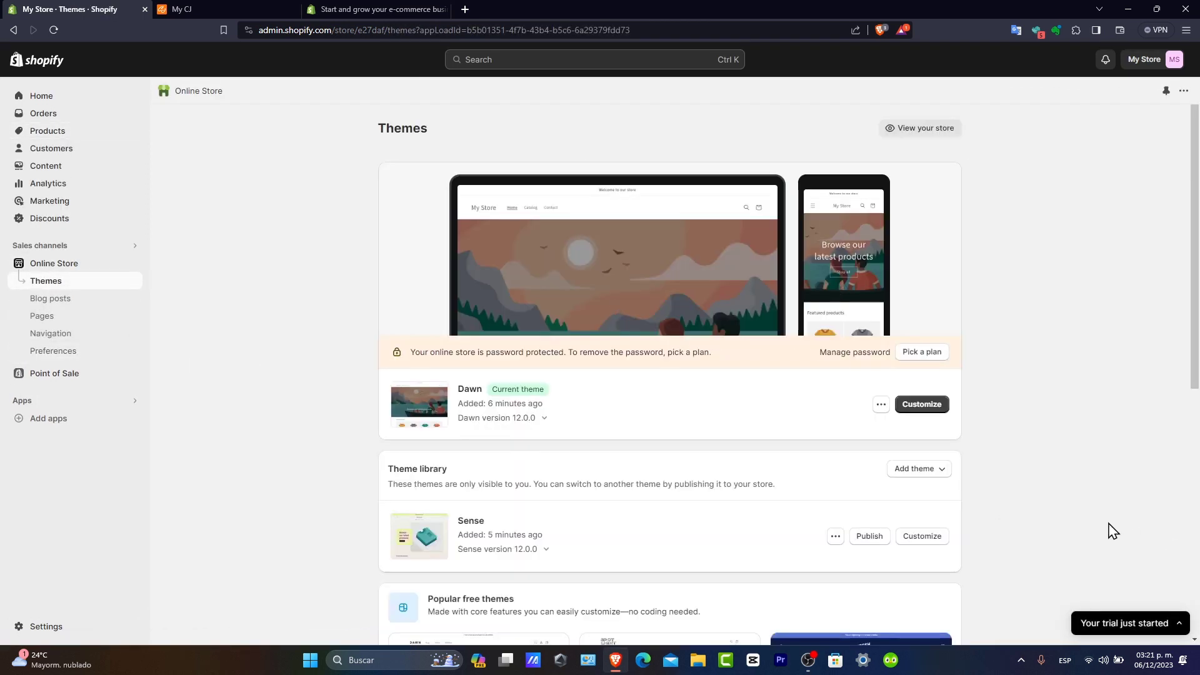
{"action": "left_click", "coordinate": [922, 533]}
{"action": "scroll", "coordinate": [839, 332], "scroll_direction": "down", "scroll_amount": 10}
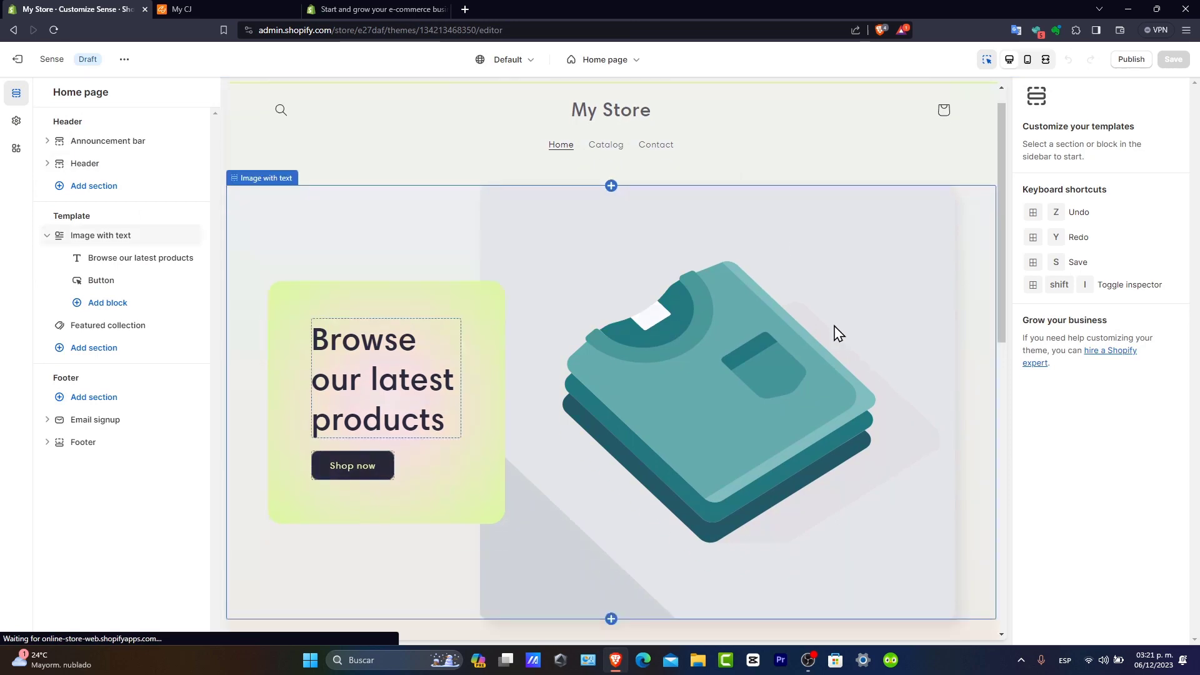
{"action": "scroll", "coordinate": [838, 346], "scroll_direction": "up", "scroll_amount": 10}
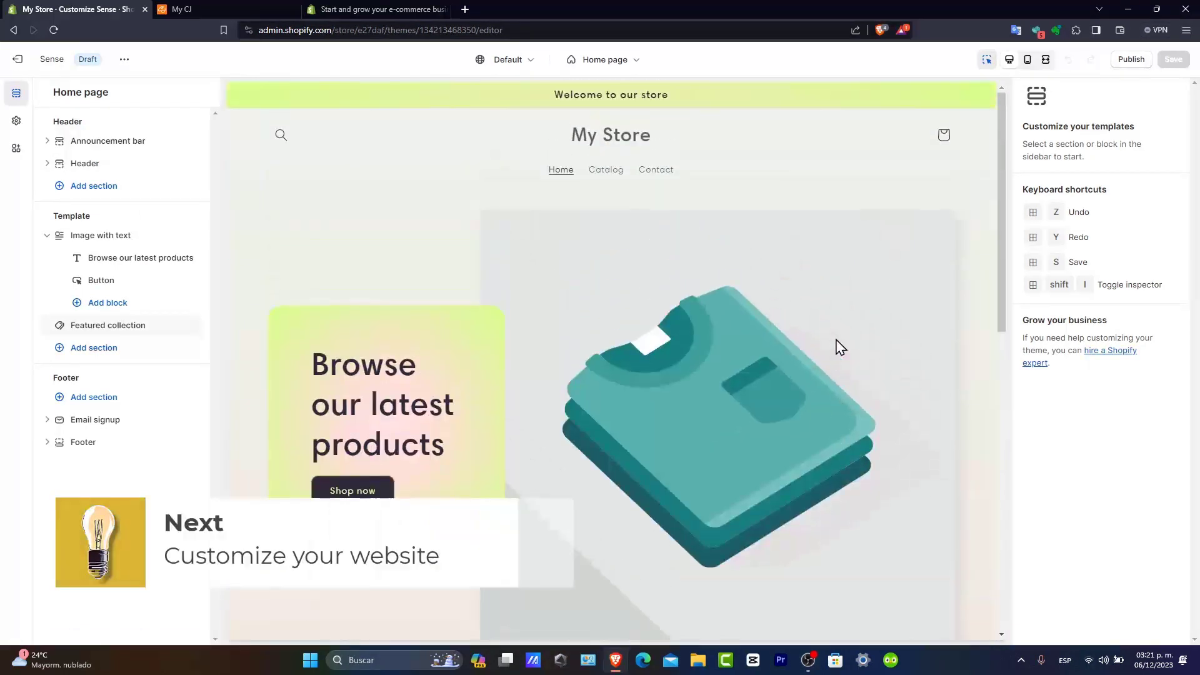
{"action": "scroll", "coordinate": [878, 351], "scroll_direction": "down", "scroll_amount": 3}
{"action": "scroll", "coordinate": [877, 351], "scroll_direction": "down", "scroll_amount": 3}
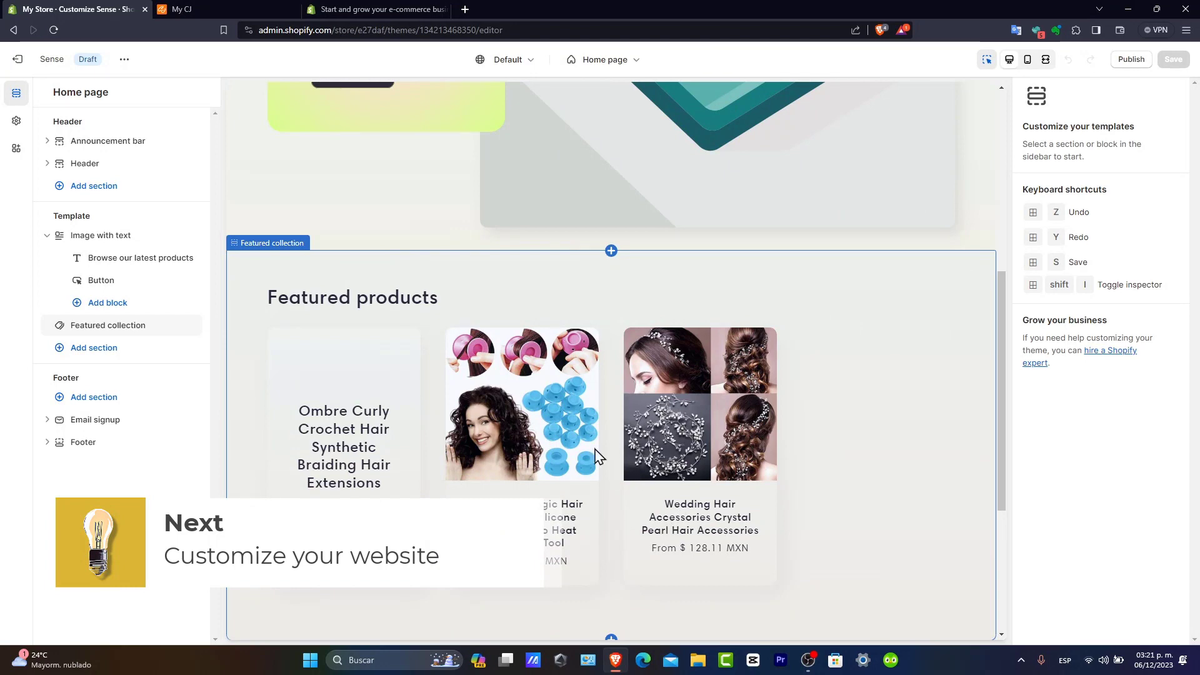
{"action": "scroll", "coordinate": [678, 464], "scroll_direction": "up", "scroll_amount": 5}
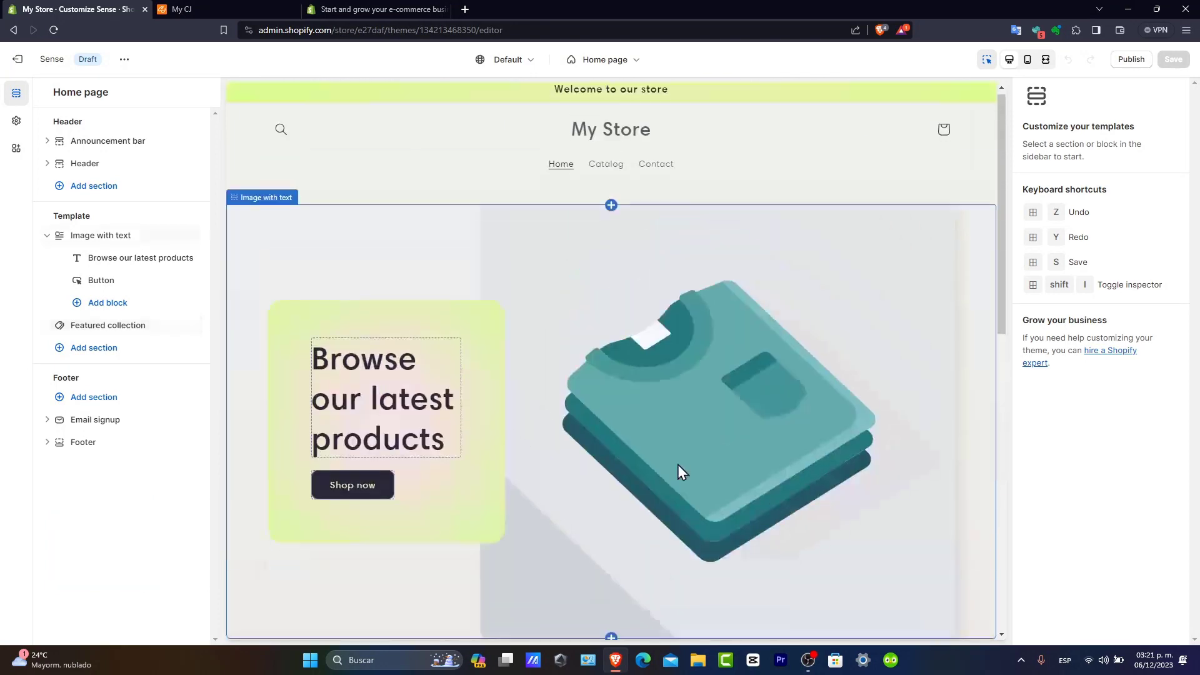
Set the home page's Image with text picture to the free stock photo stylist-combing-brown-hair, found by searching for "hair".
{"action": "left_click", "coordinate": [801, 355]}
{"action": "left_click", "coordinate": [750, 133]}
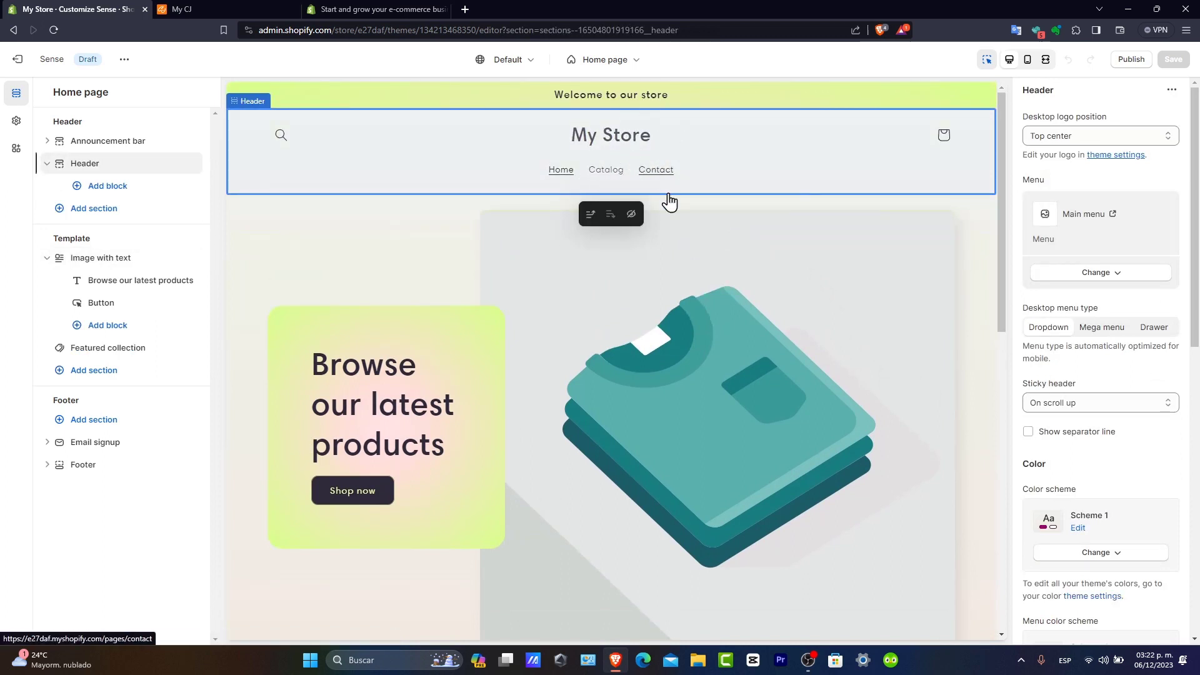
{"action": "left_click", "coordinate": [890, 336]}
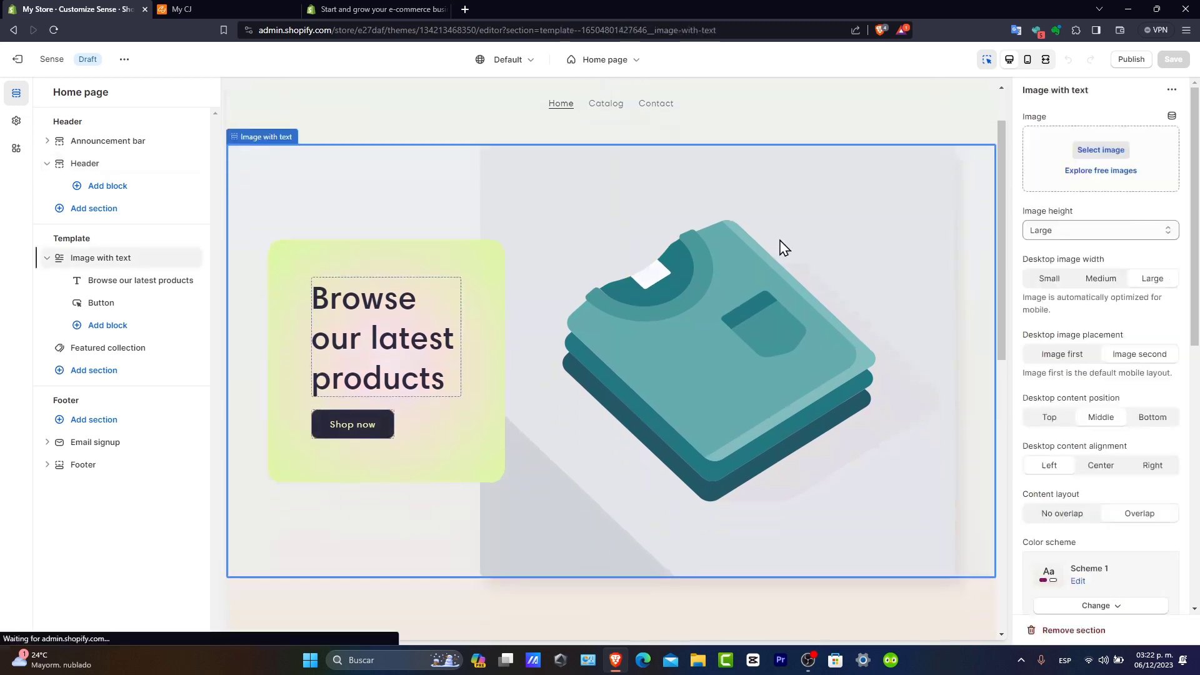
{"action": "left_click", "coordinate": [1118, 175]}
{"action": "left_click", "coordinate": [1129, 124]}
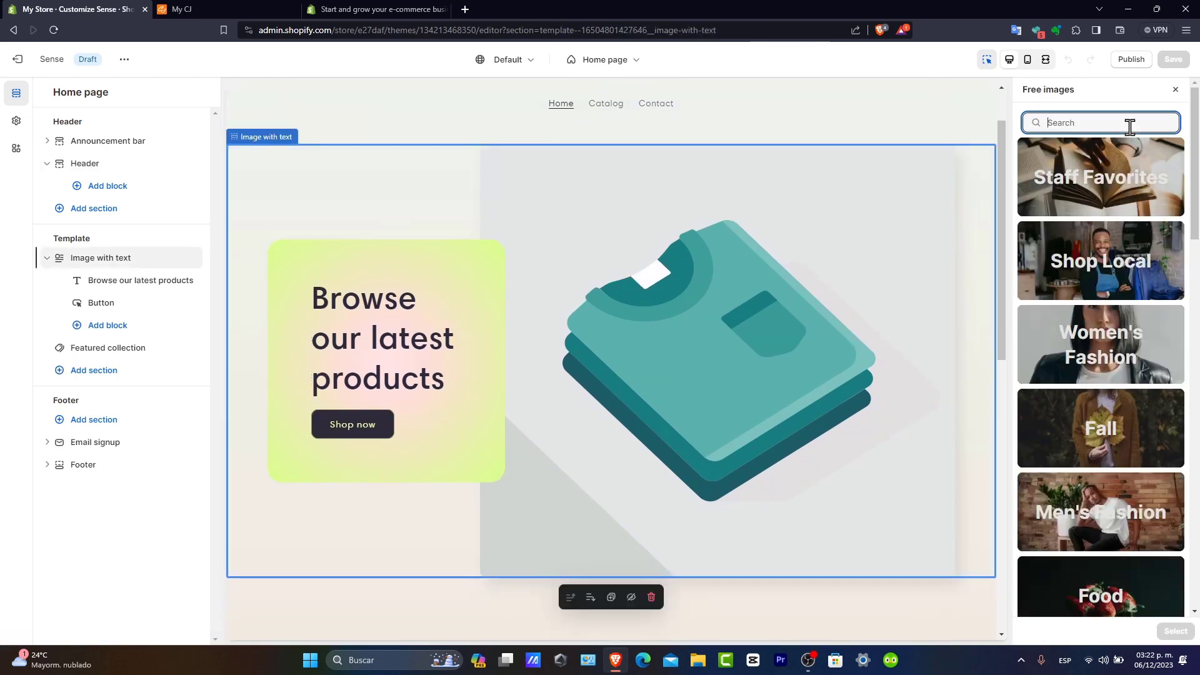
{"action": "type", "text": "hair"}
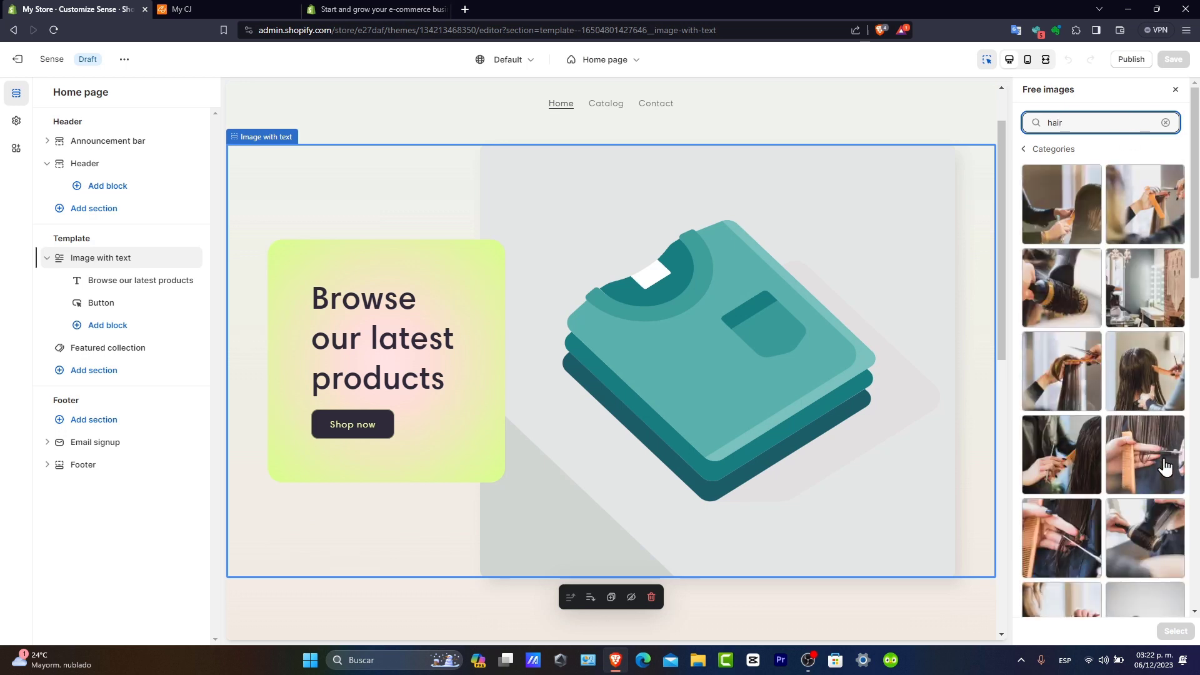
{"action": "left_click", "coordinate": [1079, 466]}
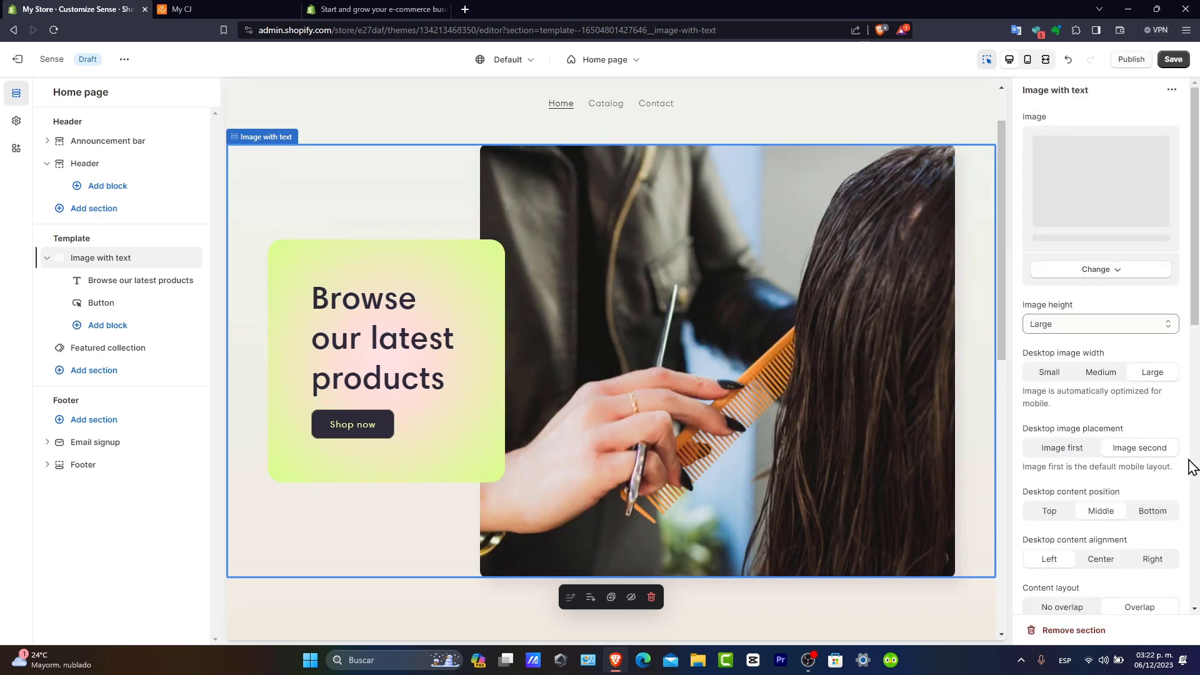
{"action": "scroll", "coordinate": [656, 212], "scroll_direction": "up", "scroll_amount": 2}
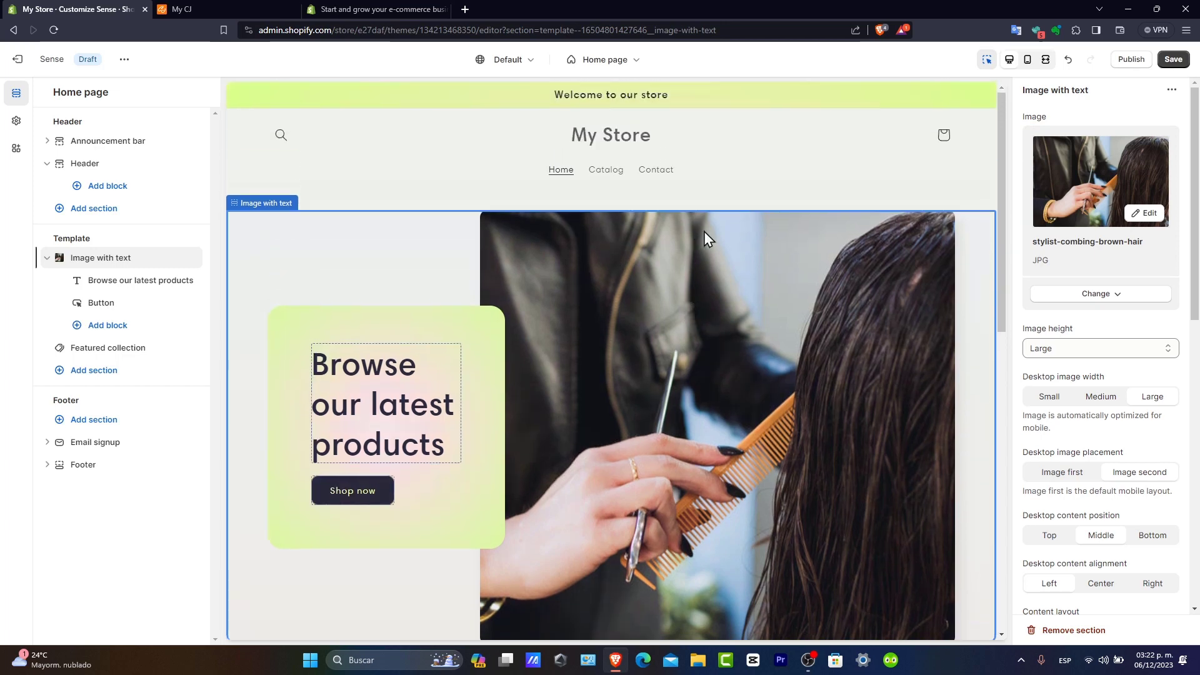
Open the settings of the home page's Header section that holds the store name.
{"action": "left_click", "coordinate": [797, 192]}
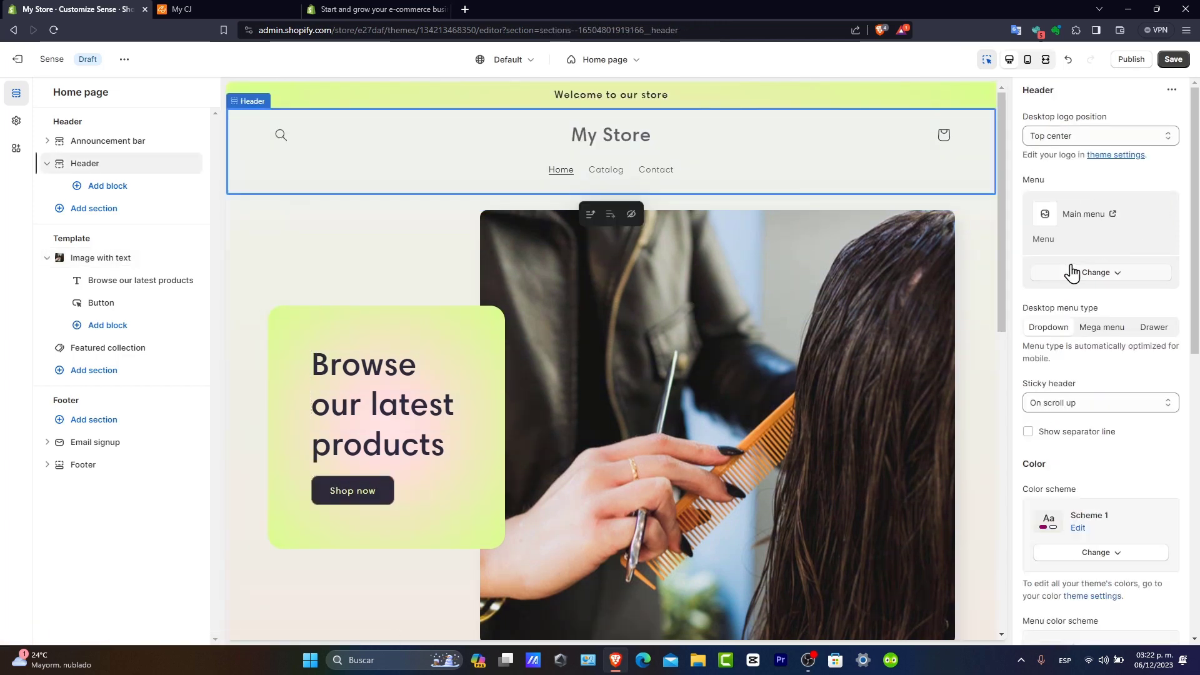
{"action": "left_click", "coordinate": [647, 139]}
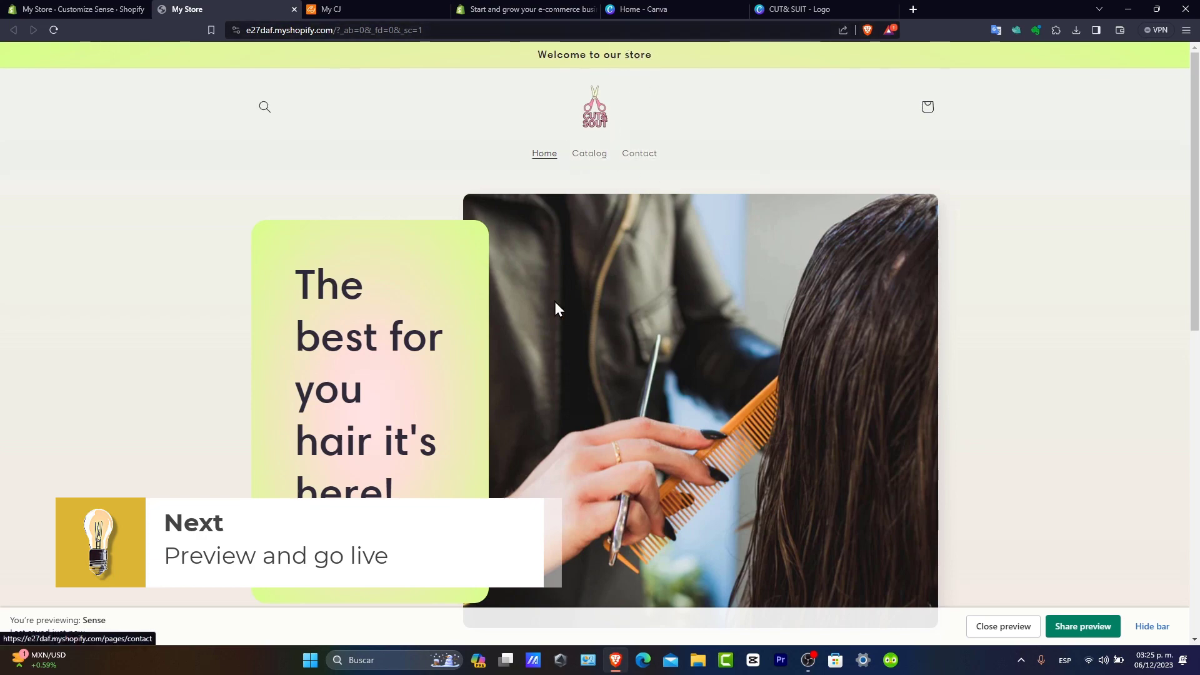
Review the previewed store home page from the main banner down to the featured products and email signup.
{"action": "scroll", "coordinate": [896, 278], "scroll_direction": "down", "scroll_amount": 6}
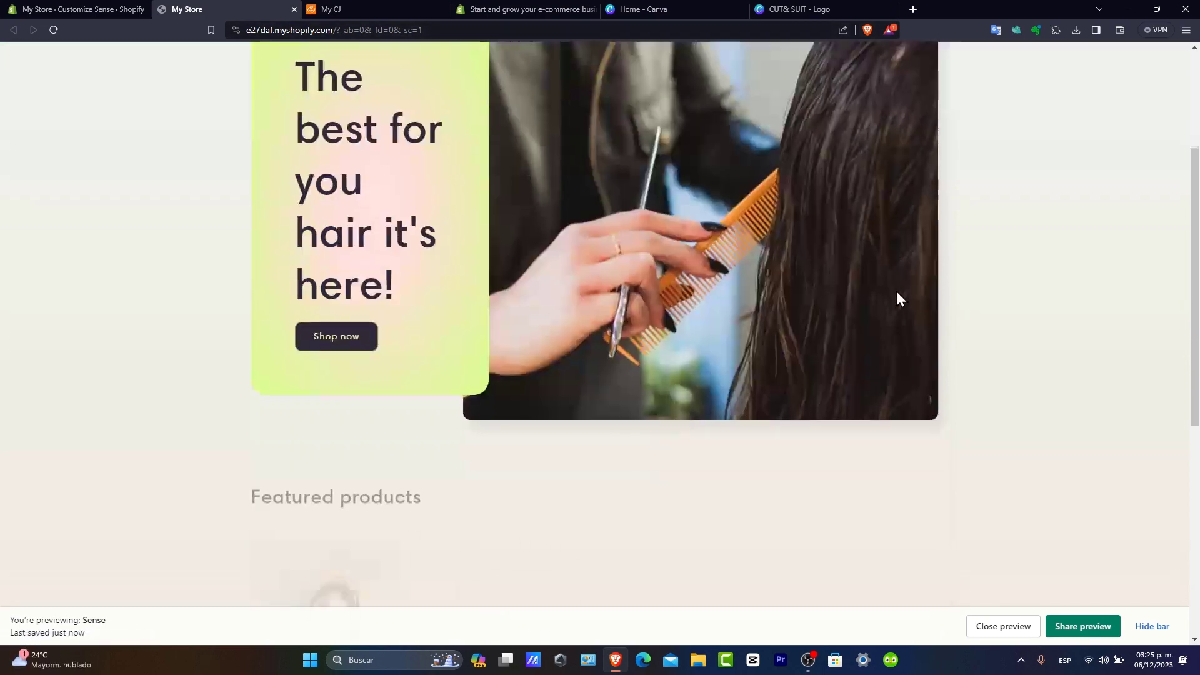
{"action": "scroll", "coordinate": [896, 294], "scroll_direction": "down", "scroll_amount": 4}
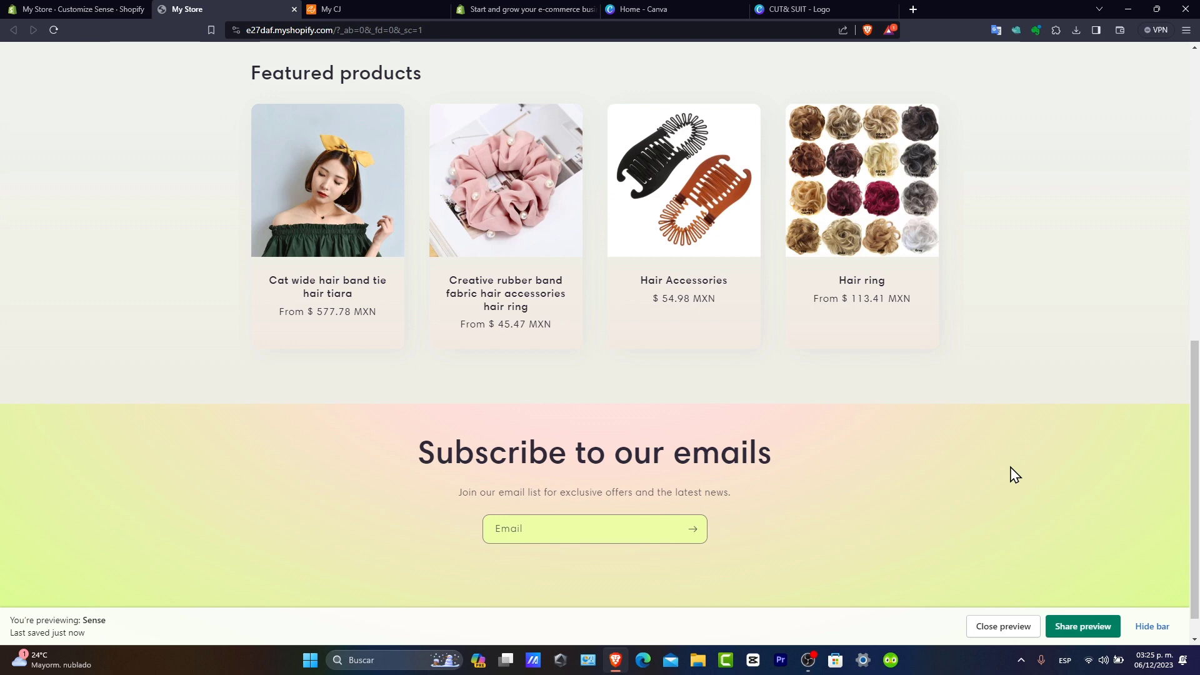
{"action": "scroll", "coordinate": [1015, 476], "scroll_direction": "up", "scroll_amount": 10}
Look through all products on the previewed store's Catalog page and return to its home page.
{"action": "left_click", "coordinate": [590, 156]}
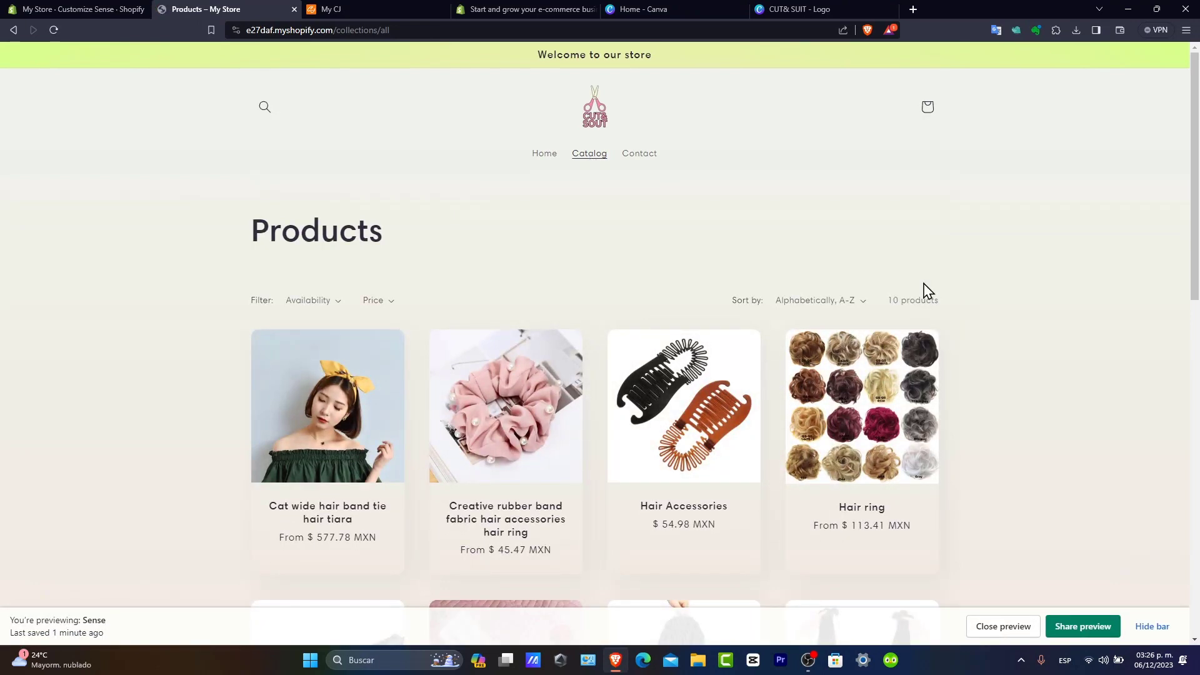
{"action": "scroll", "coordinate": [1022, 371], "scroll_direction": "down", "scroll_amount": 12}
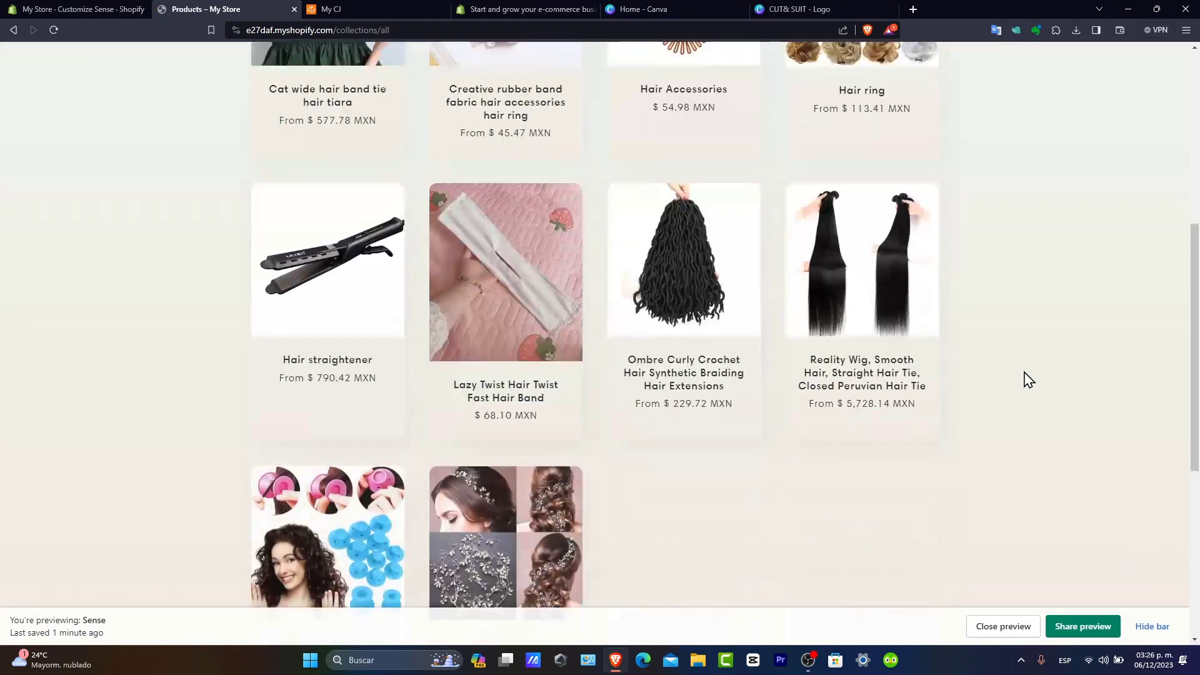
{"action": "scroll", "coordinate": [1026, 377], "scroll_direction": "up", "scroll_amount": 12}
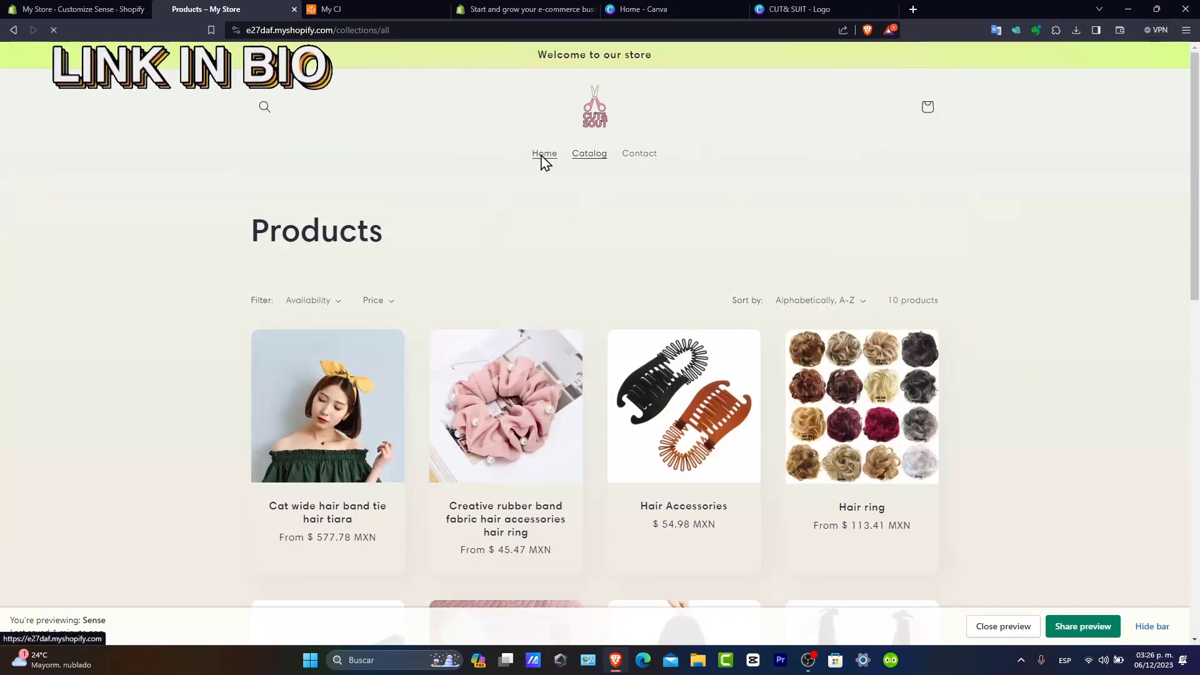
{"action": "left_click", "coordinate": [544, 156]}
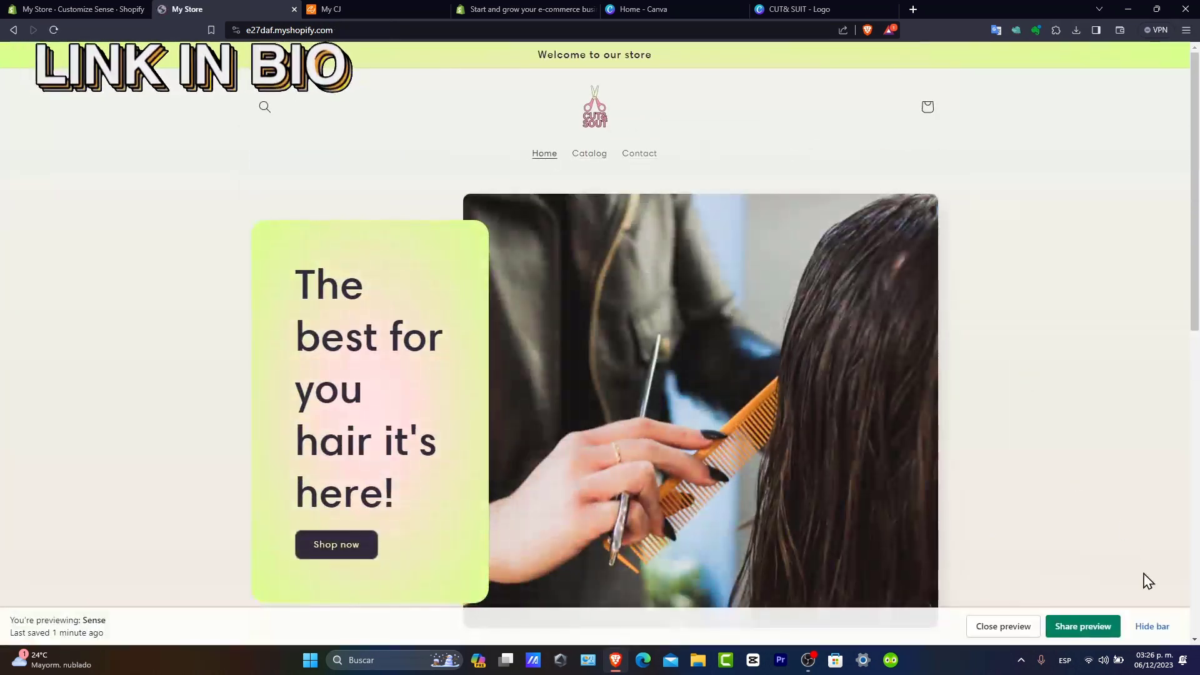